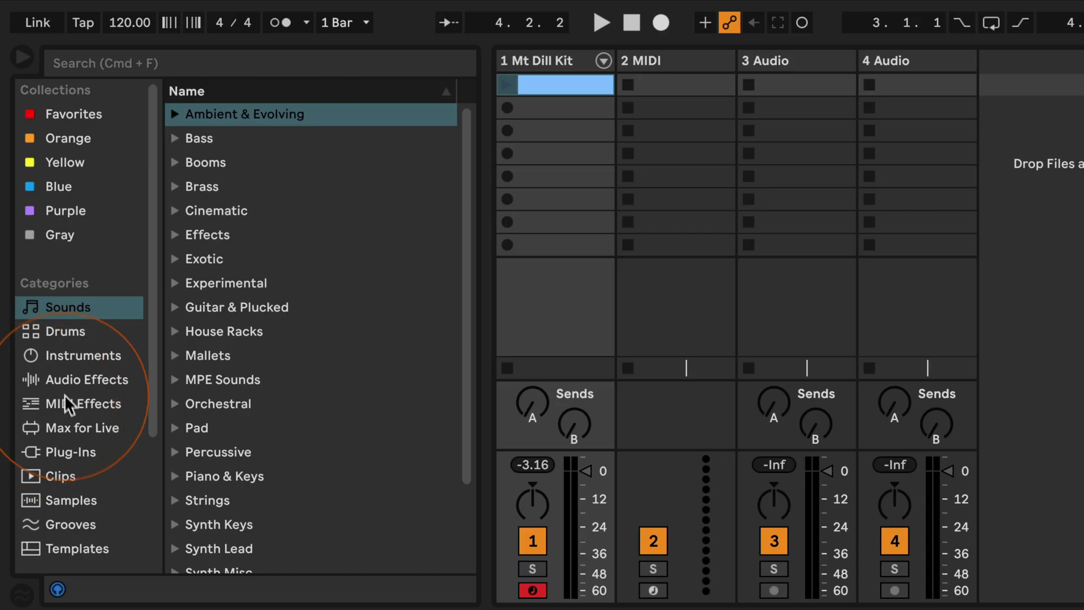
Add an Arpeggiator before the Kick 1 Slice instrument and set its Steps to 3 and Distance to -2 st
click(113, 403)
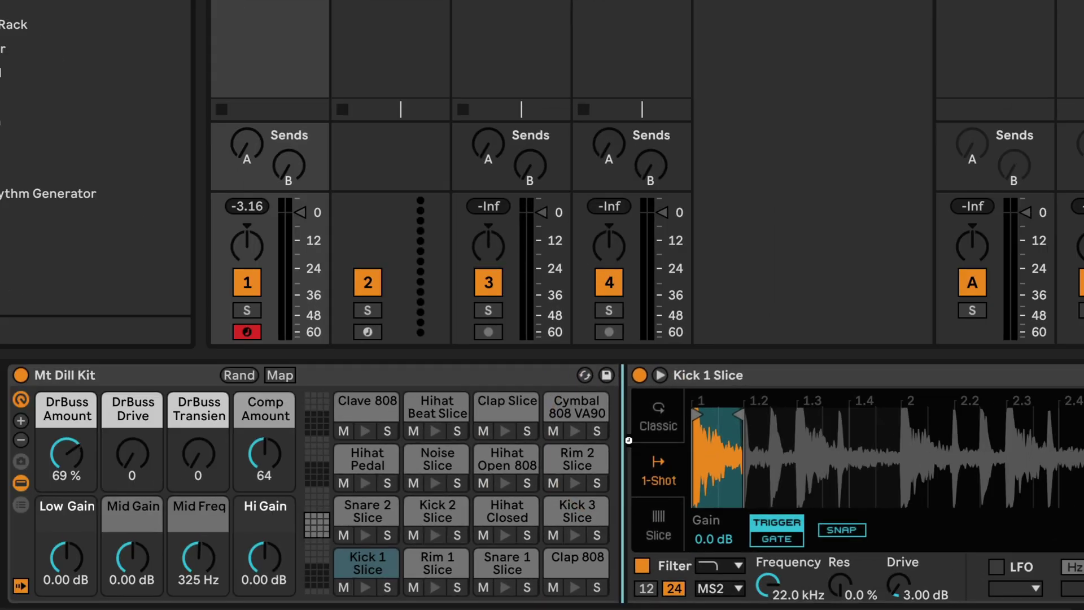
drag(628, 439, 628, 437)
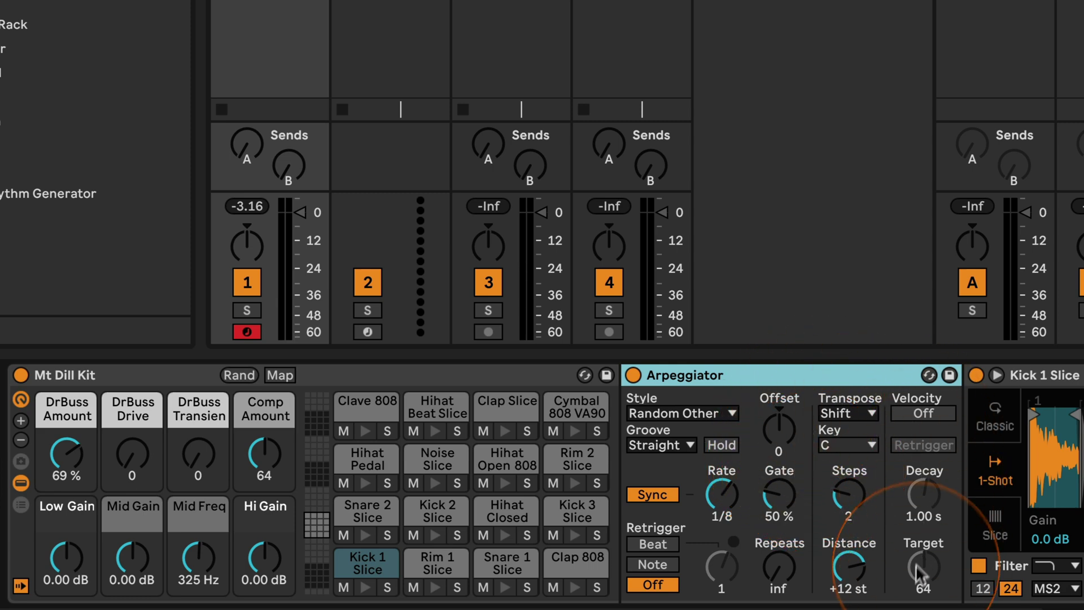
click(848, 497)
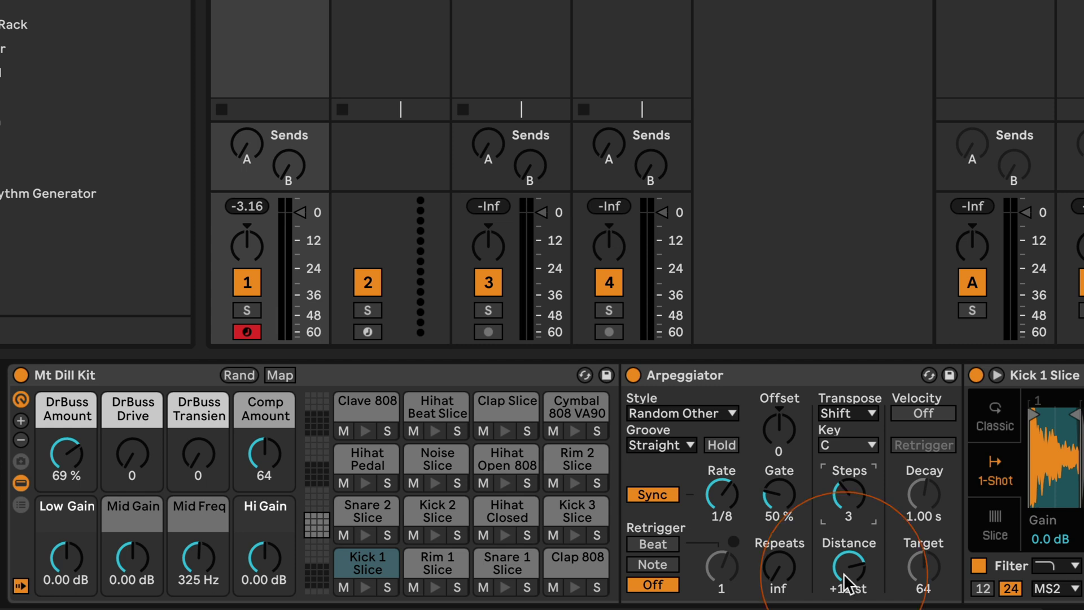
drag(848, 567, 848, 582)
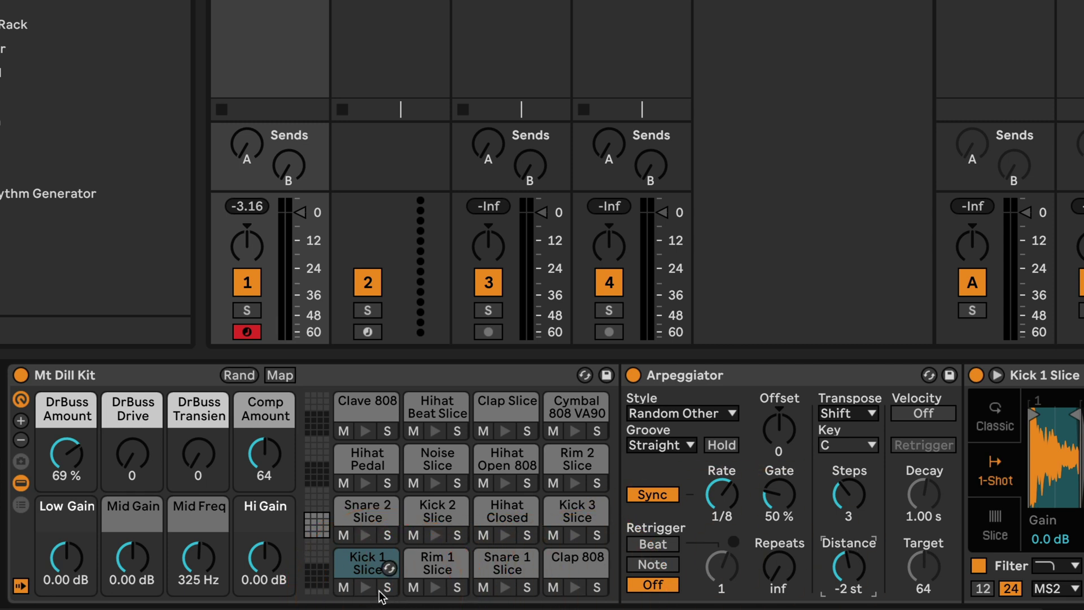
Audition the Kick 1 Slice pad with the Arpeggiator bypassed, and play the Mt Dill Kit clip with it re-enabled
click(633, 375)
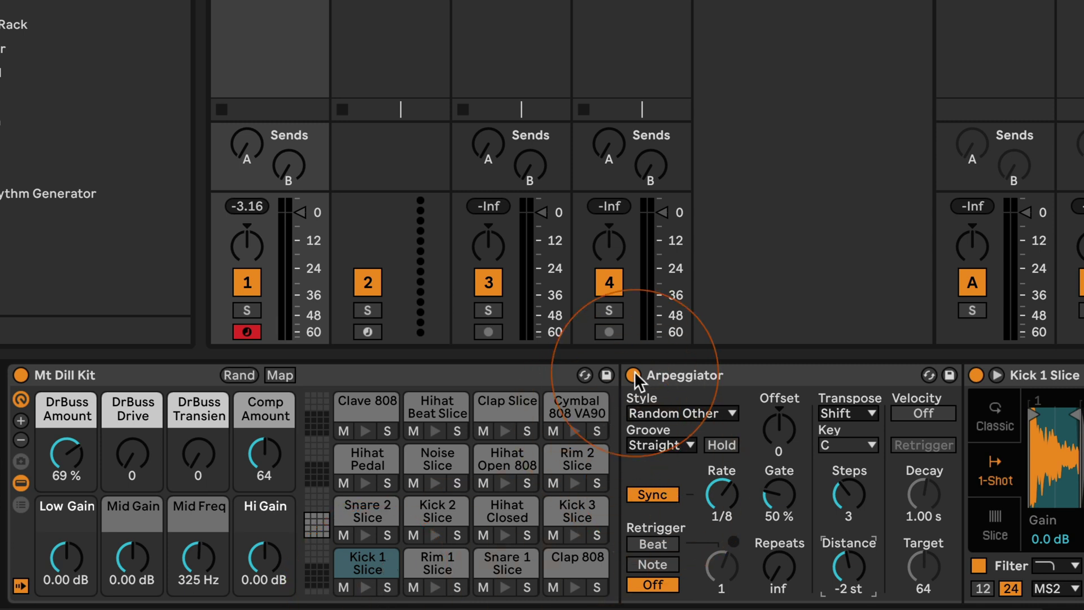
click(366, 588)
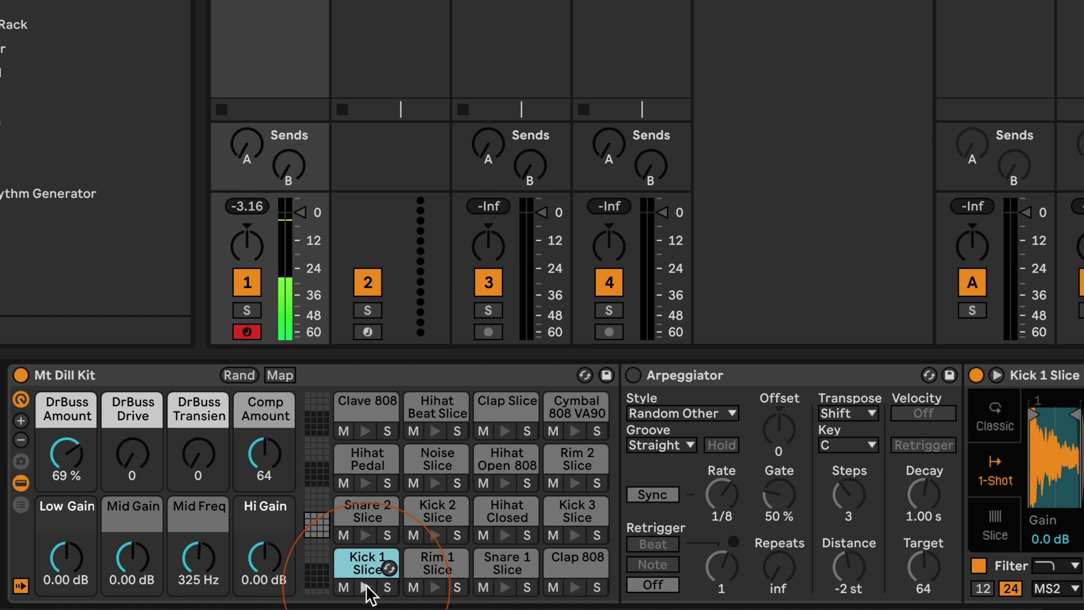
click(629, 376)
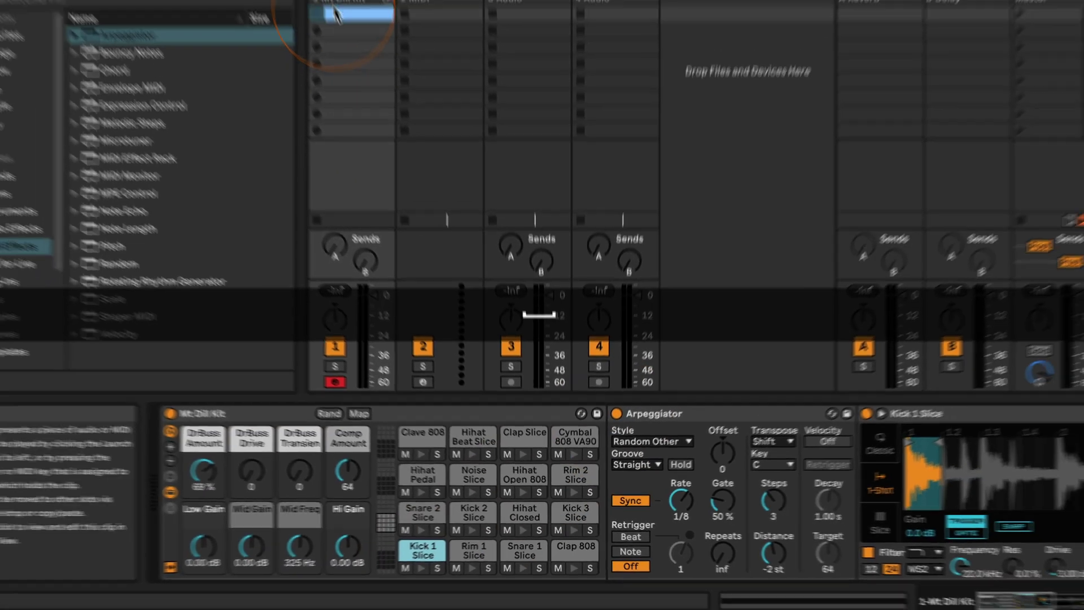
click(337, 58)
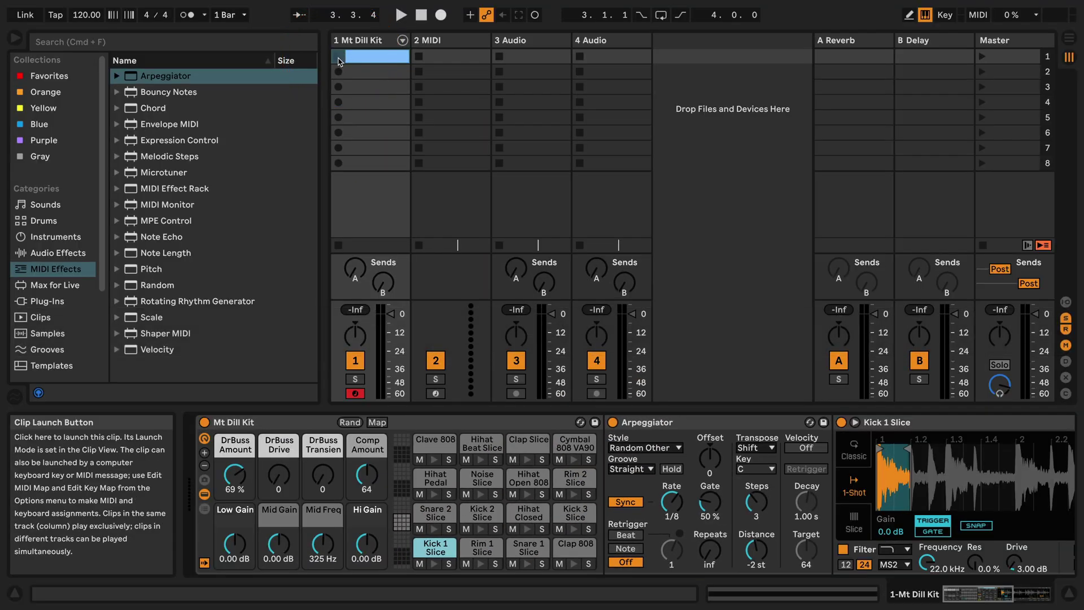
click(339, 57)
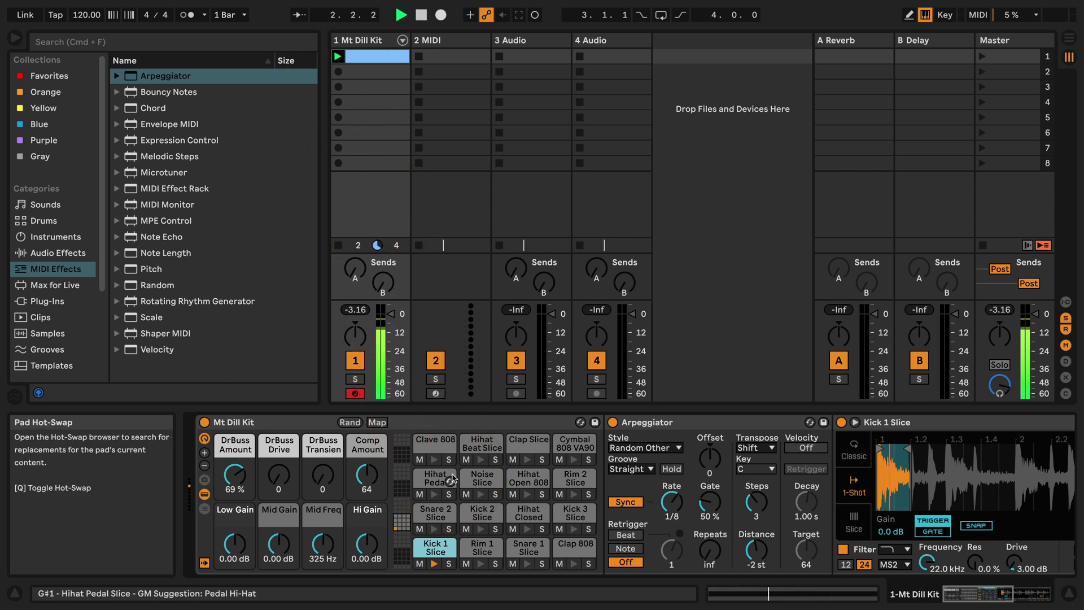
key(space)
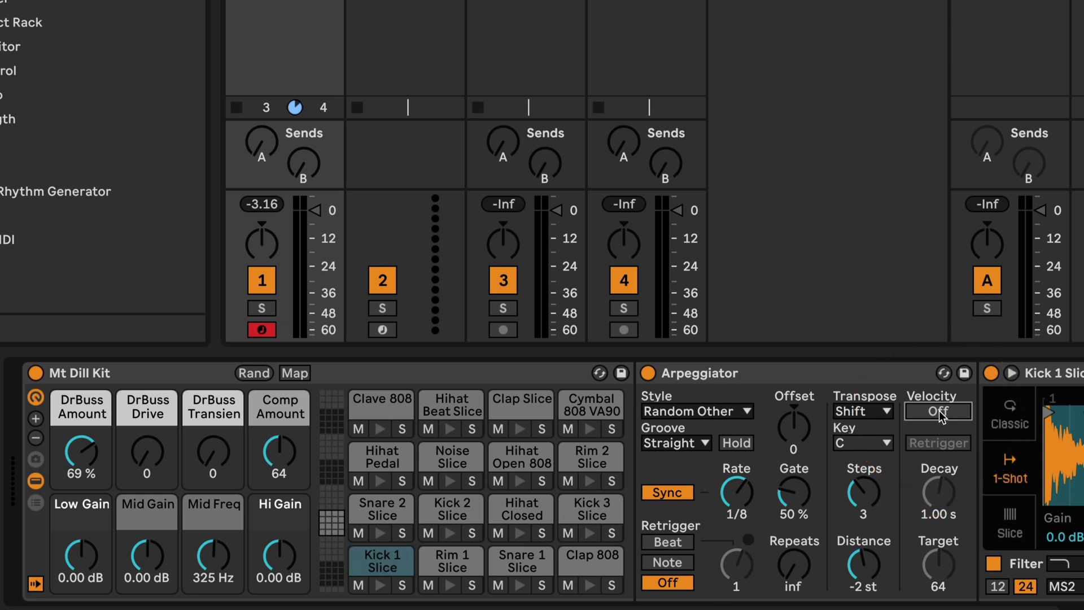
Turn on the kick Arpeggiator's Velocity section, set Decay to 588 ms and lower the Target value
click(939, 412)
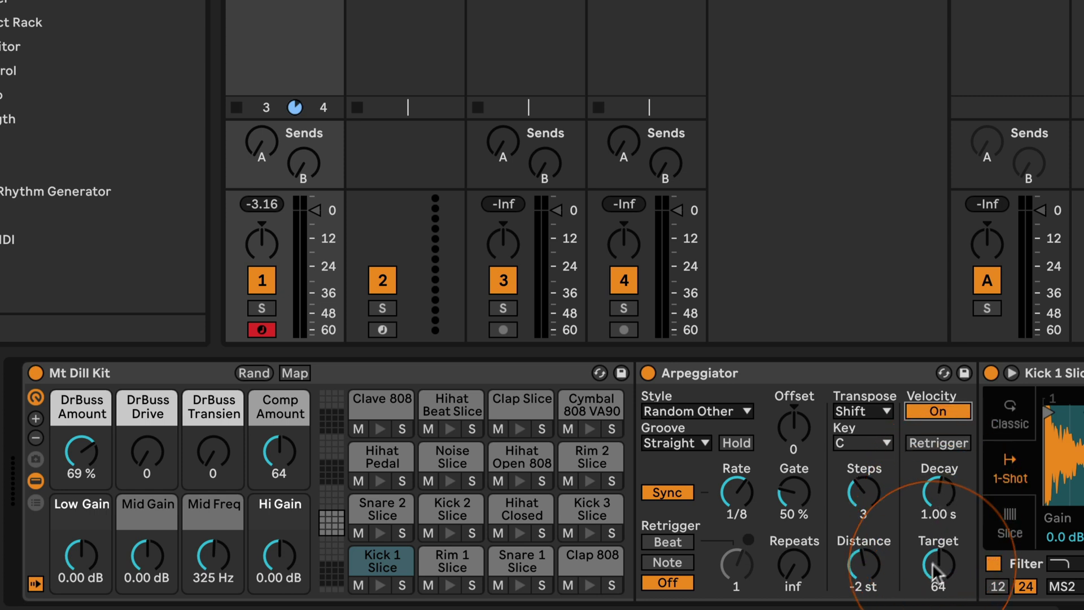
drag(939, 493, 938, 498)
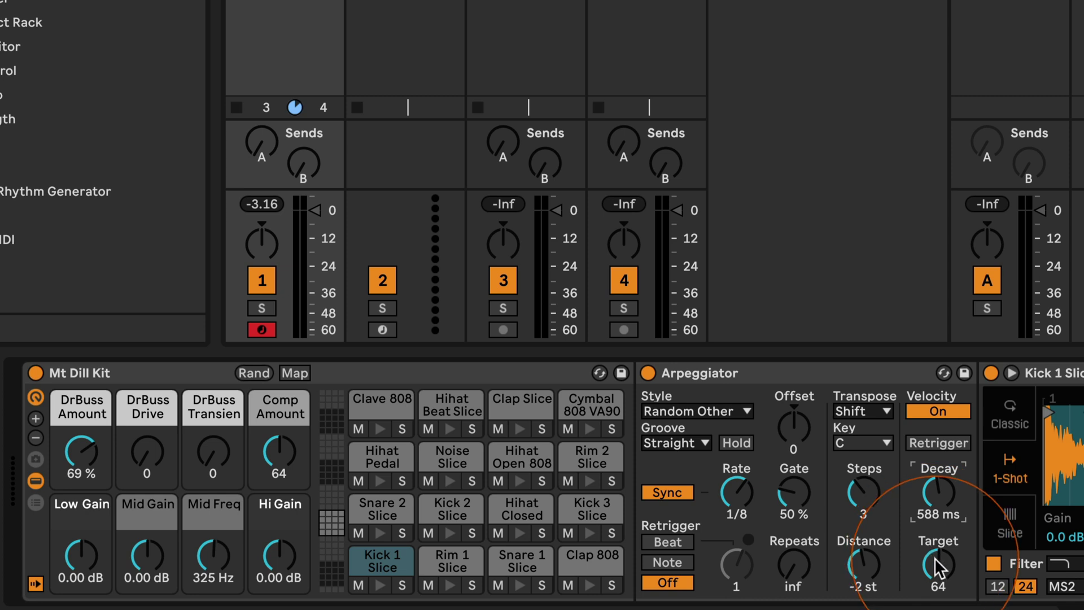
drag(935, 559, 935, 566)
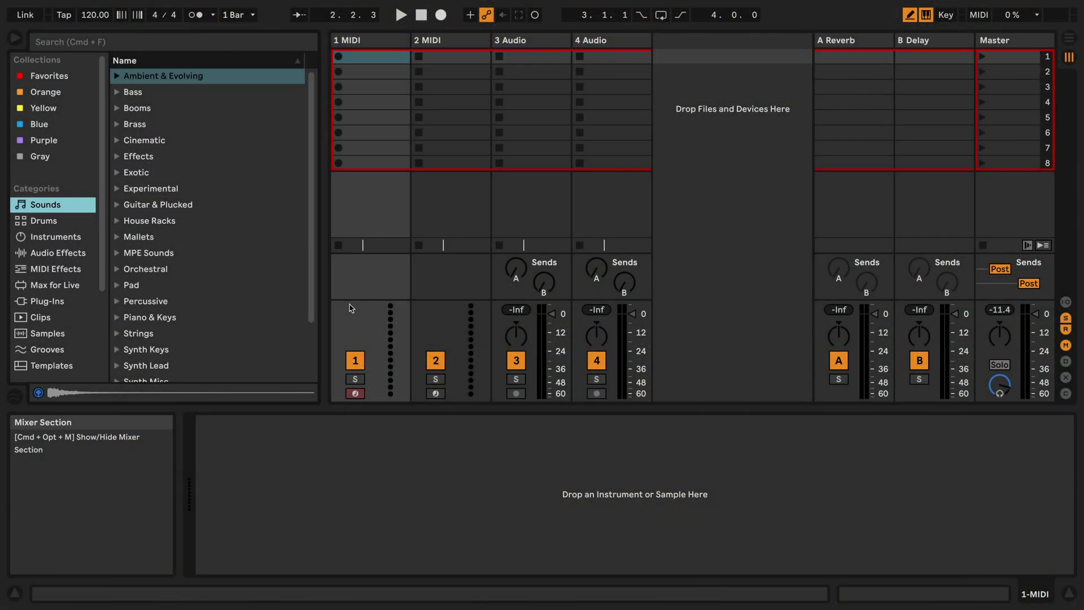
Load an empty Drum Rack onto the first MIDI track
click(43, 221)
click(147, 92)
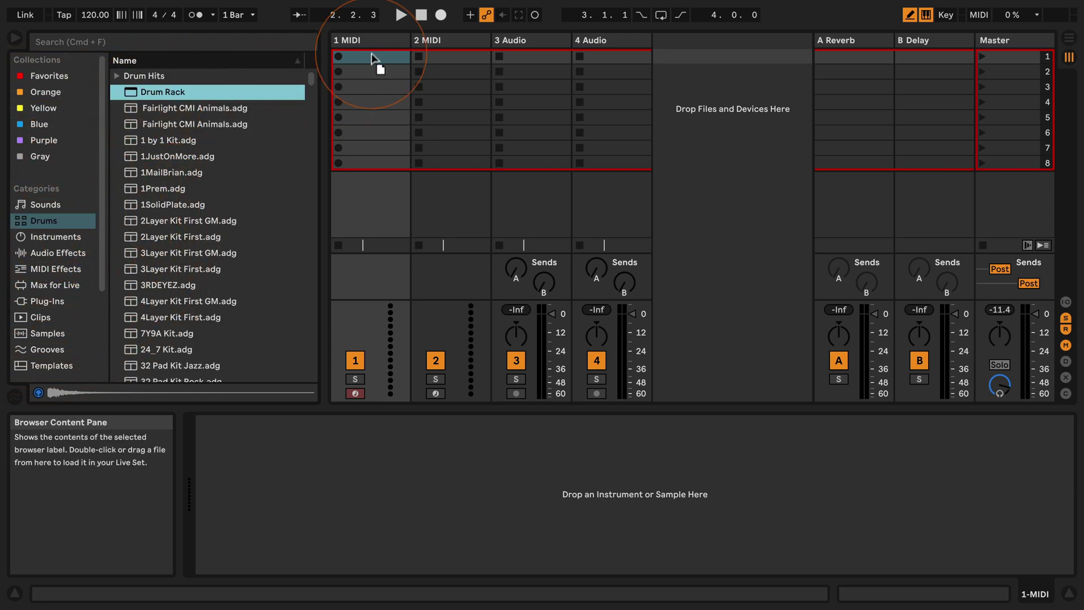
drag(147, 93, 372, 46)
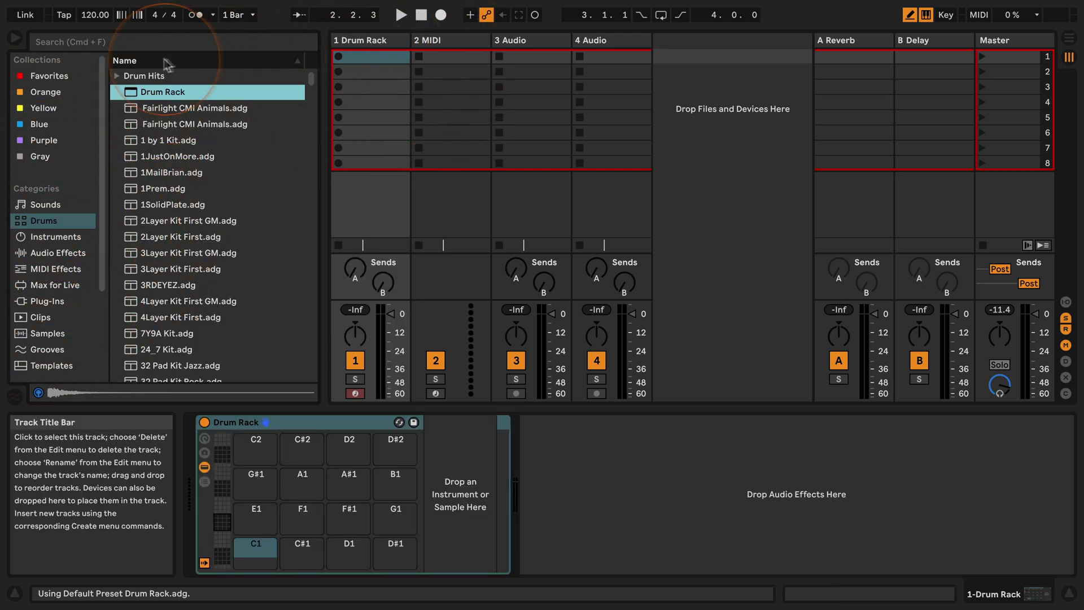
Load the hi-hat sample 42 1by1-Closed Hat1.aif from the Drum Hits onto the rack's C1 pad
click(120, 77)
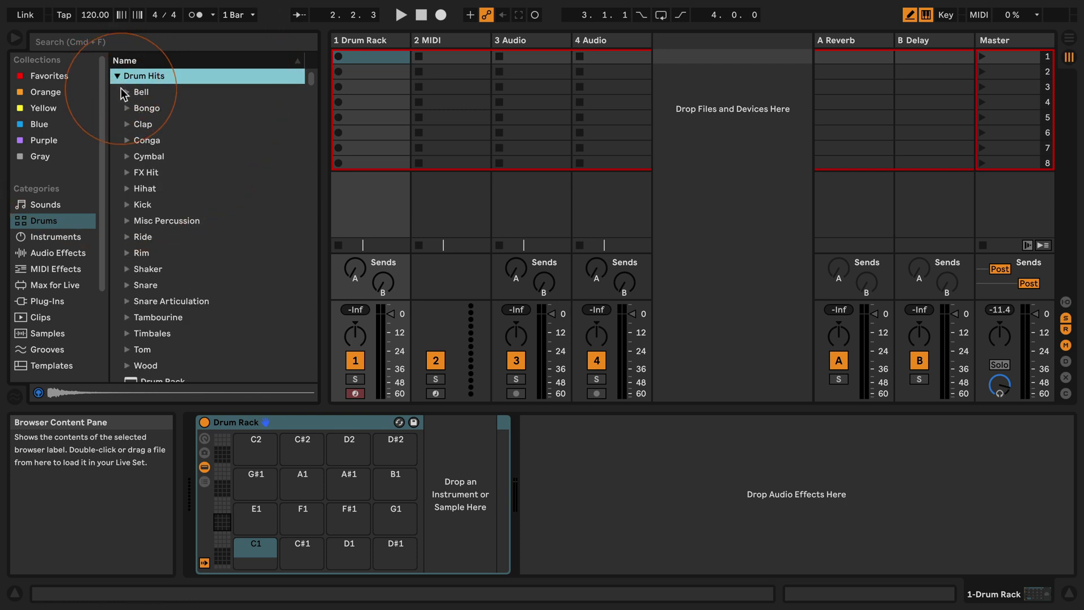
click(127, 188)
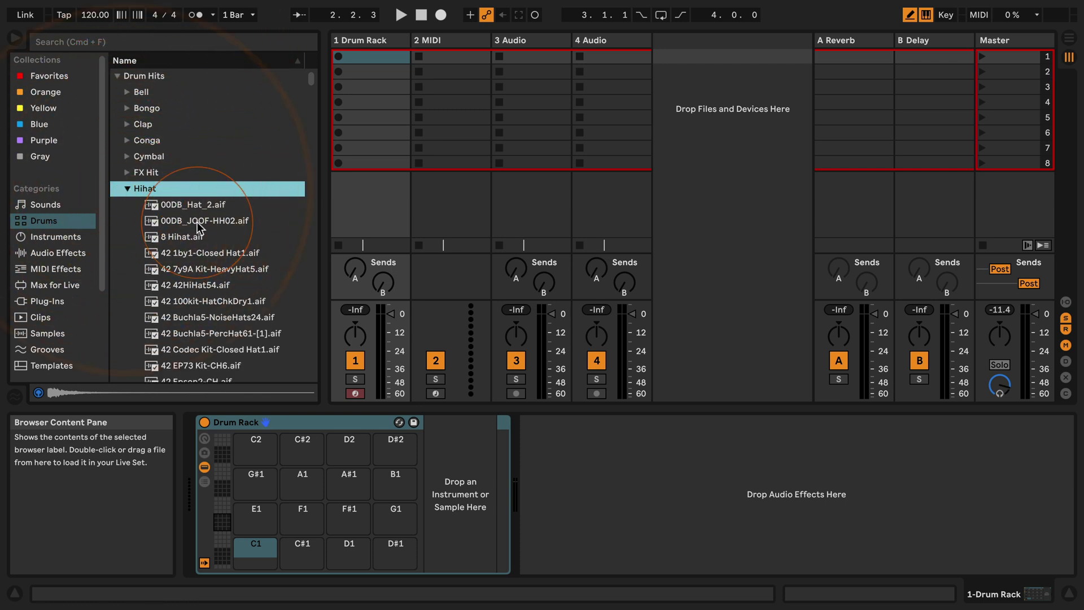
click(186, 255)
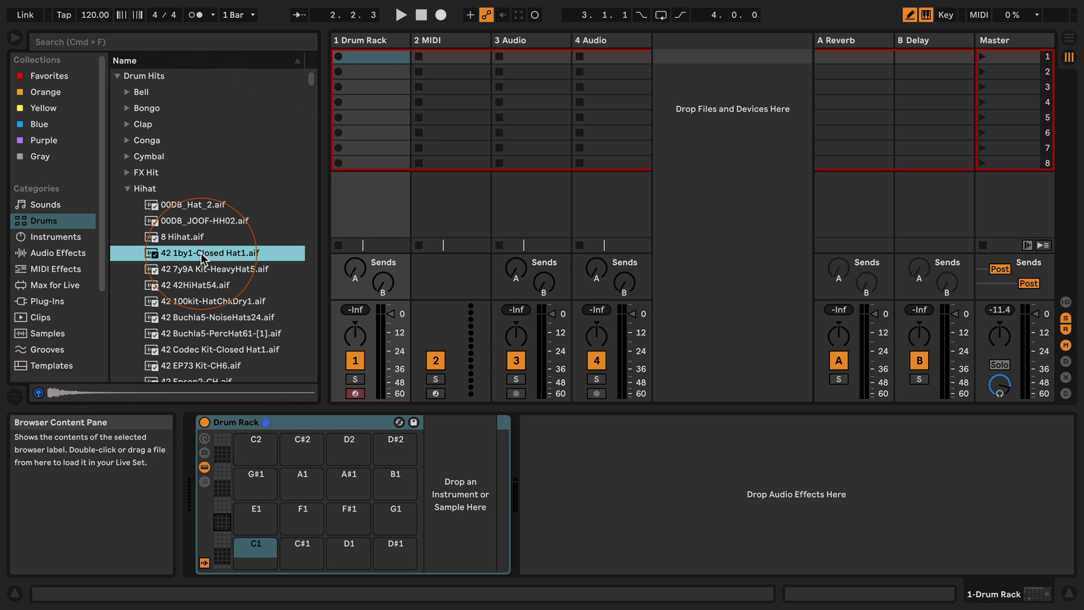
drag(188, 253, 251, 548)
Add an Arpeggiator before the C1 hi-hat sample and set its Distance to 0 st and Steps to 0
click(56, 269)
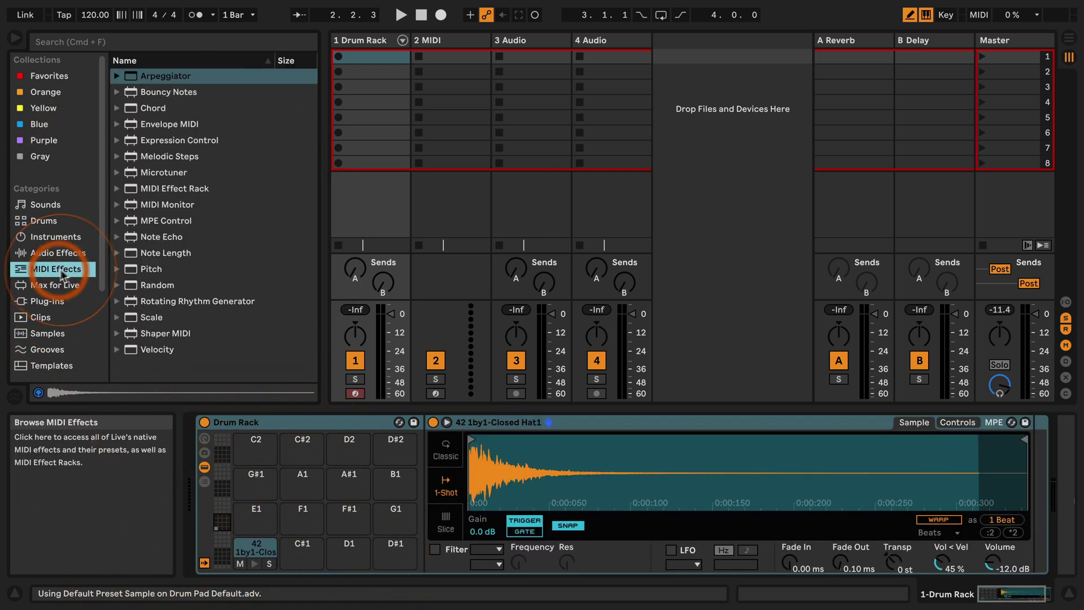
drag(141, 77, 434, 438)
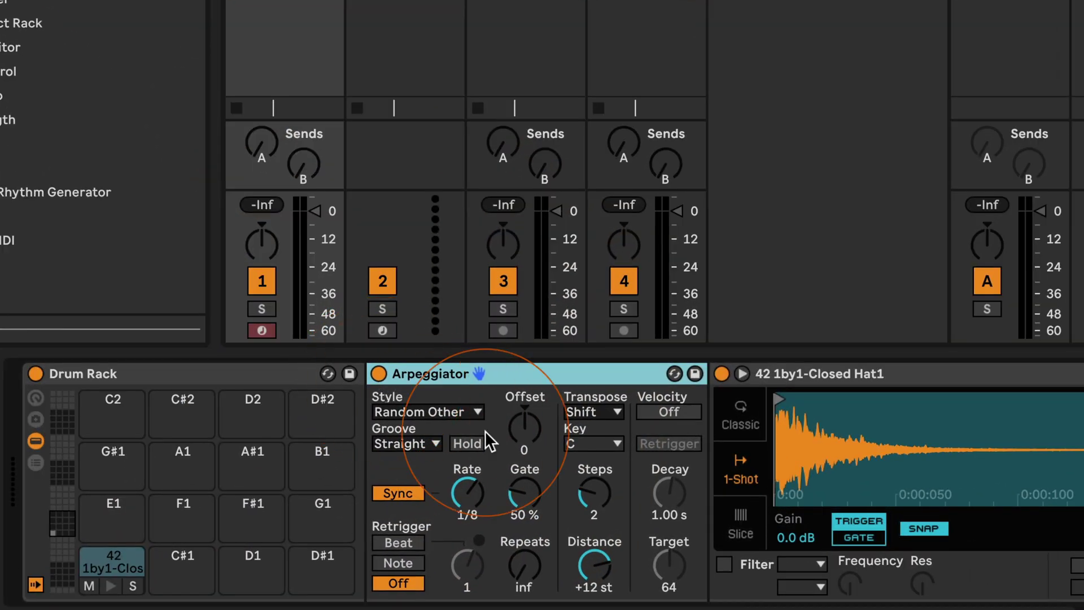
click(594, 586)
text(0)
key(Return)
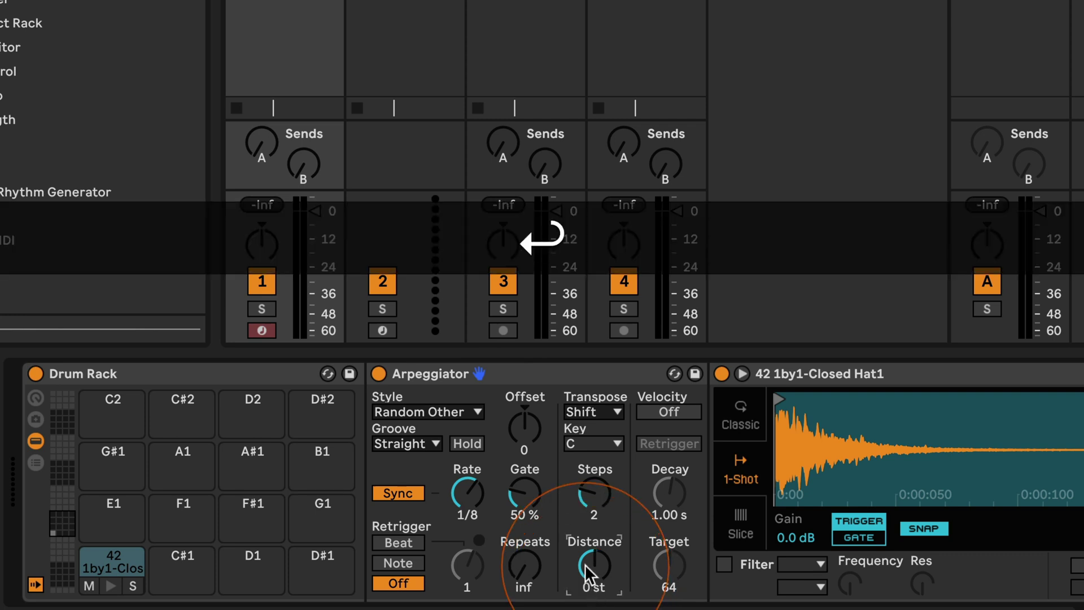
drag(592, 487, 592, 525)
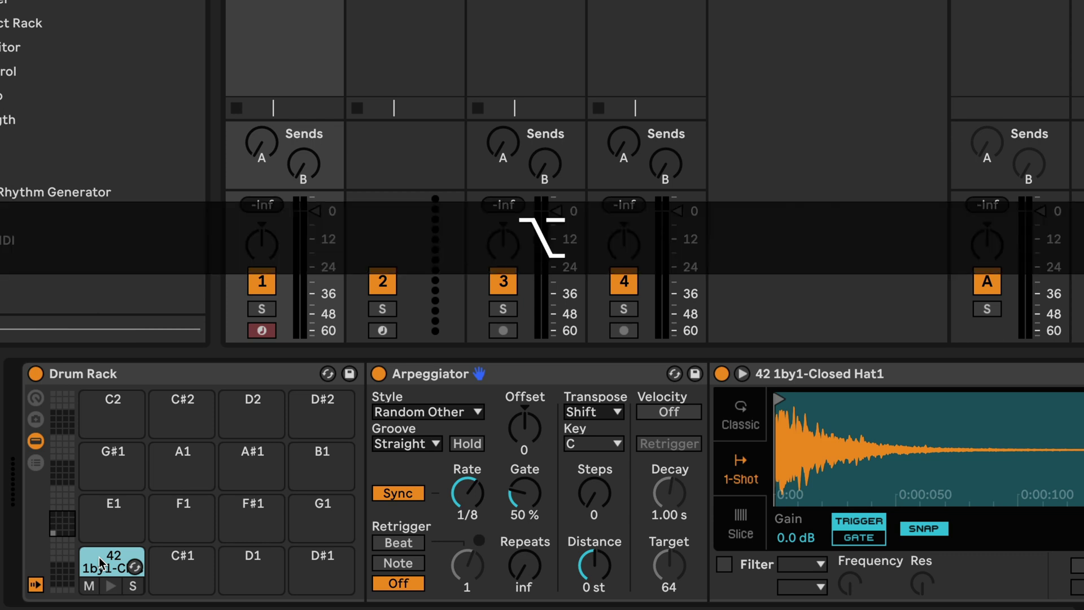
Duplicate the C1 hi-hat pad with its Arpeggiator onto pads C#1, D1, D#1 and E1
drag(99, 557, 319, 565)
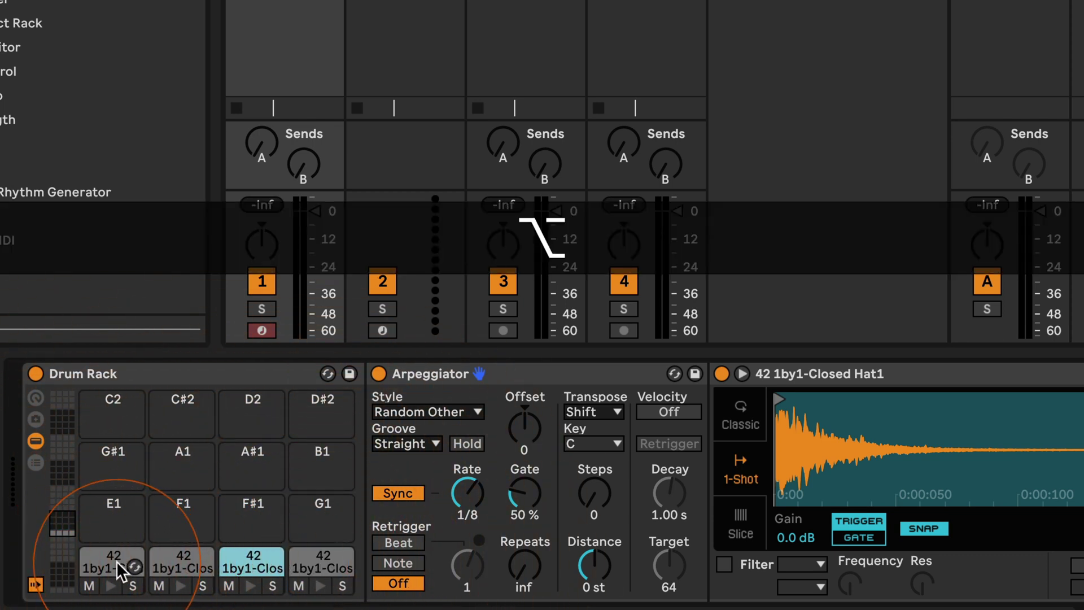
drag(124, 568, 116, 517)
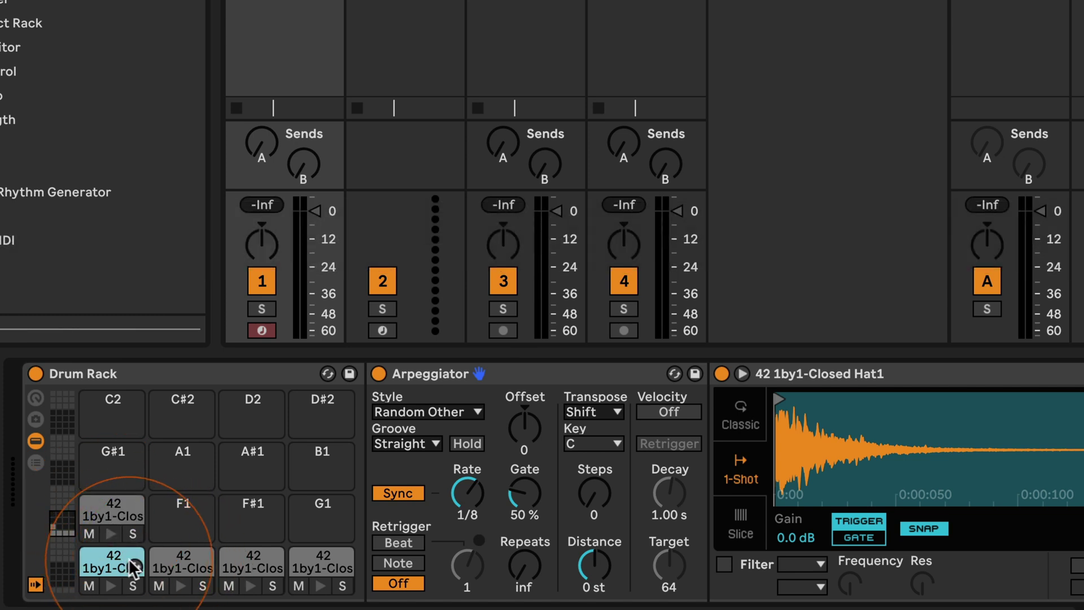
click(186, 564)
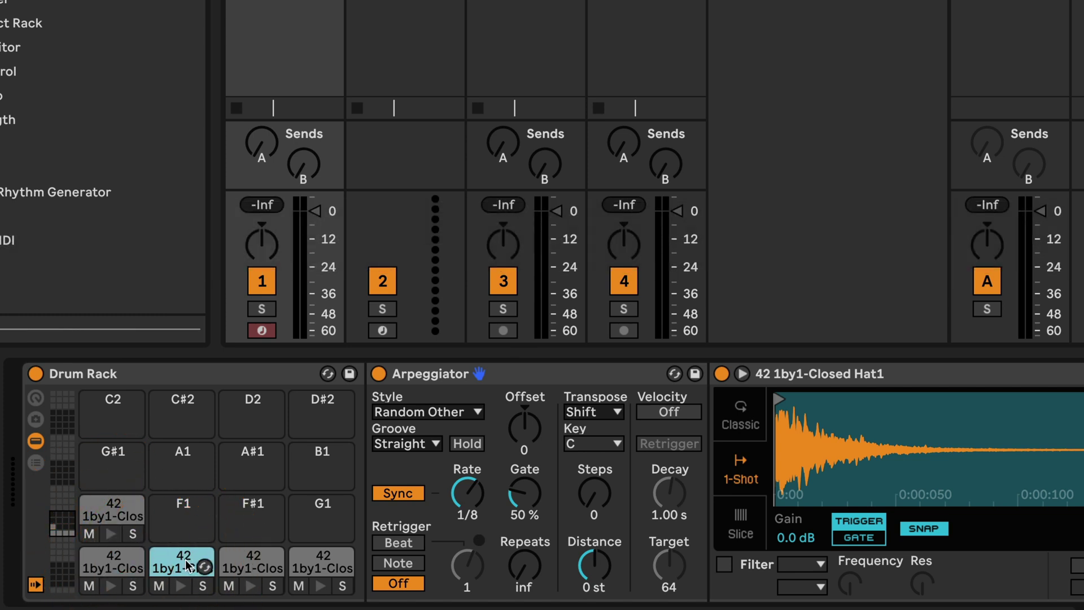
Set the Arpeggiator Rate to 1/16 on pad C1, 1/6 on pad D1 and 1/32 on pad D#1
click(113, 562)
mouse_move(470, 520)
mouse_down()
mouse_move(471, 511)
mouse_move(470, 520)
mouse_up()
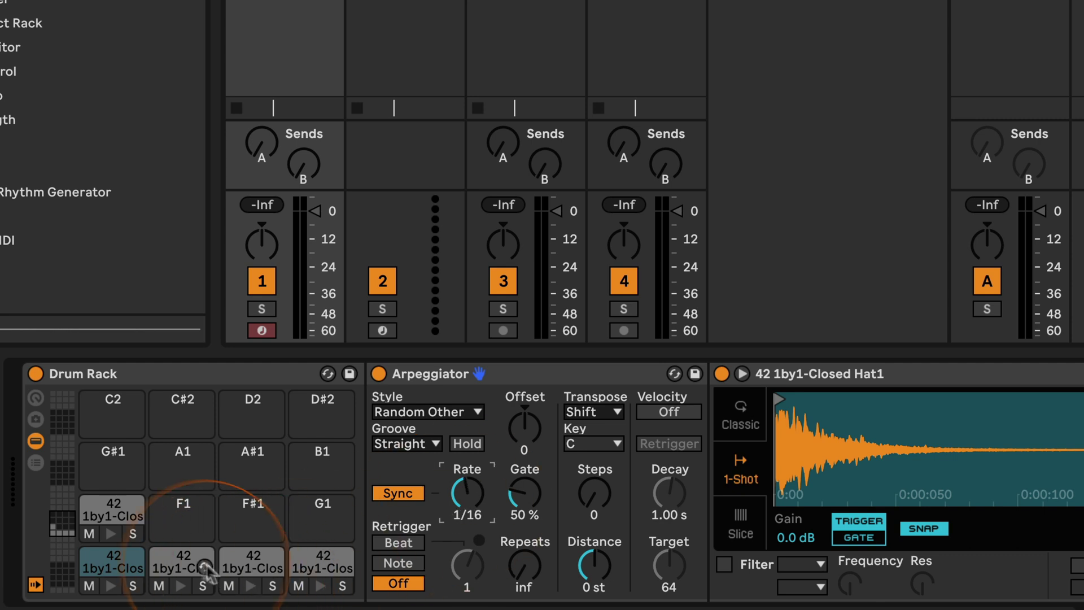
click(184, 565)
click(253, 564)
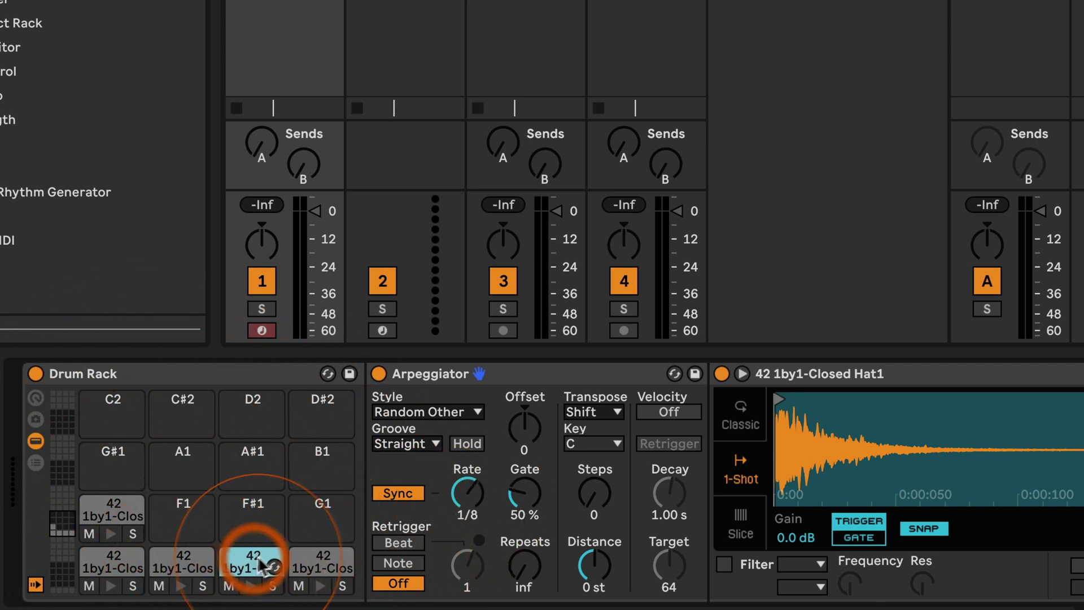
click(467, 493)
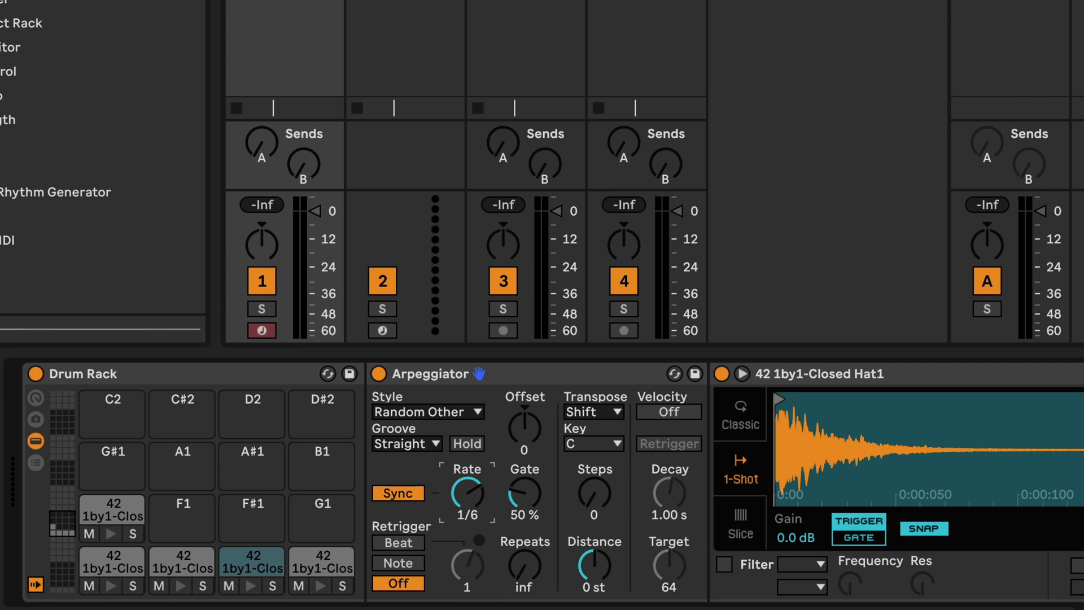
click(300, 559)
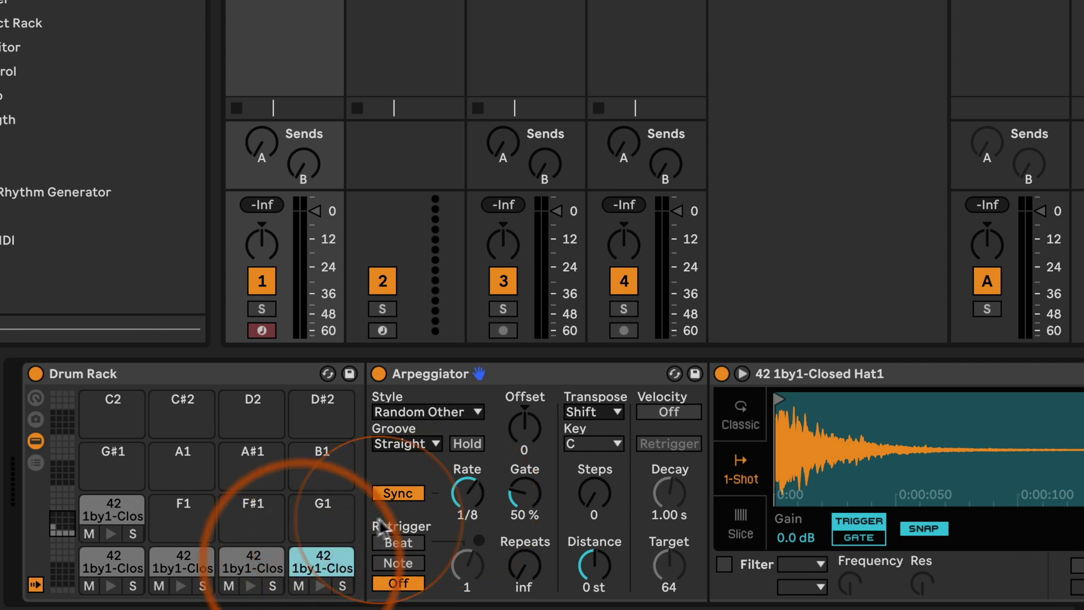
click(468, 493)
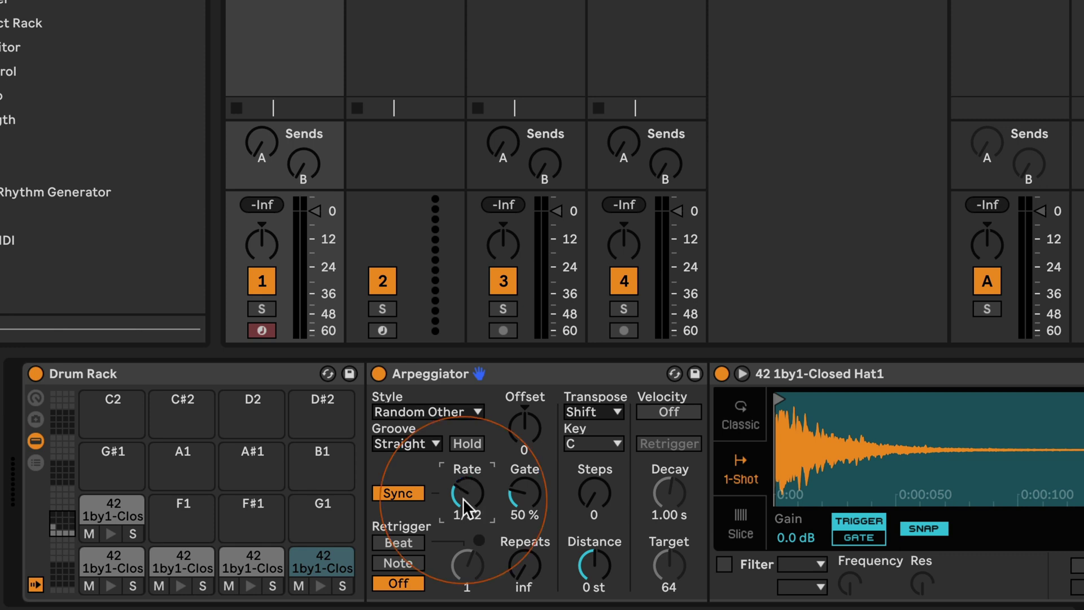
Set the Arpeggiator Rate of the E1 hi-hat pad to 1/24
click(107, 519)
drag(468, 497, 467, 491)
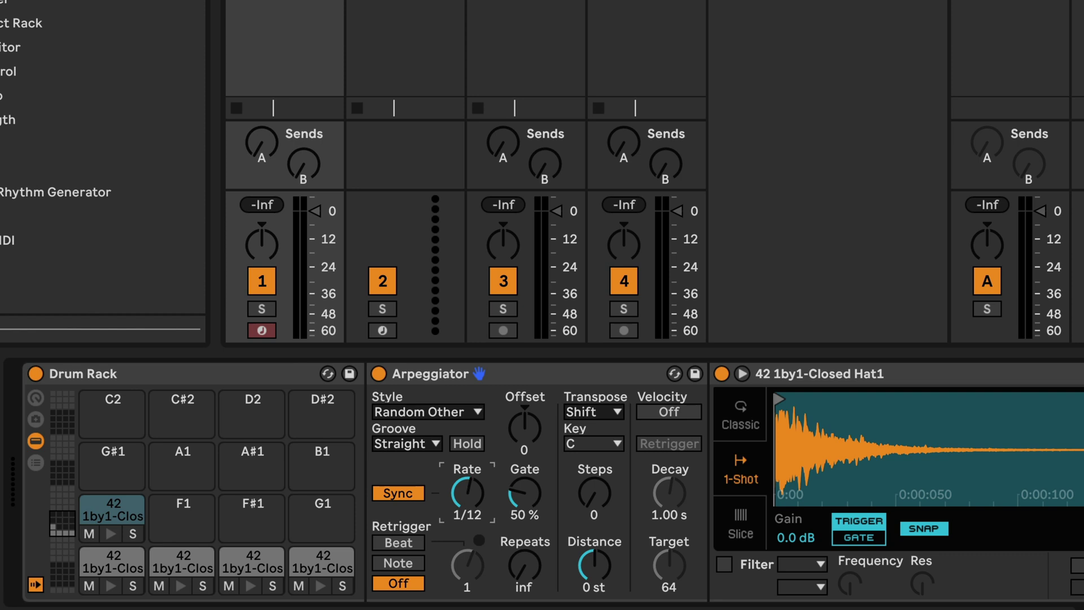
click(454, 497)
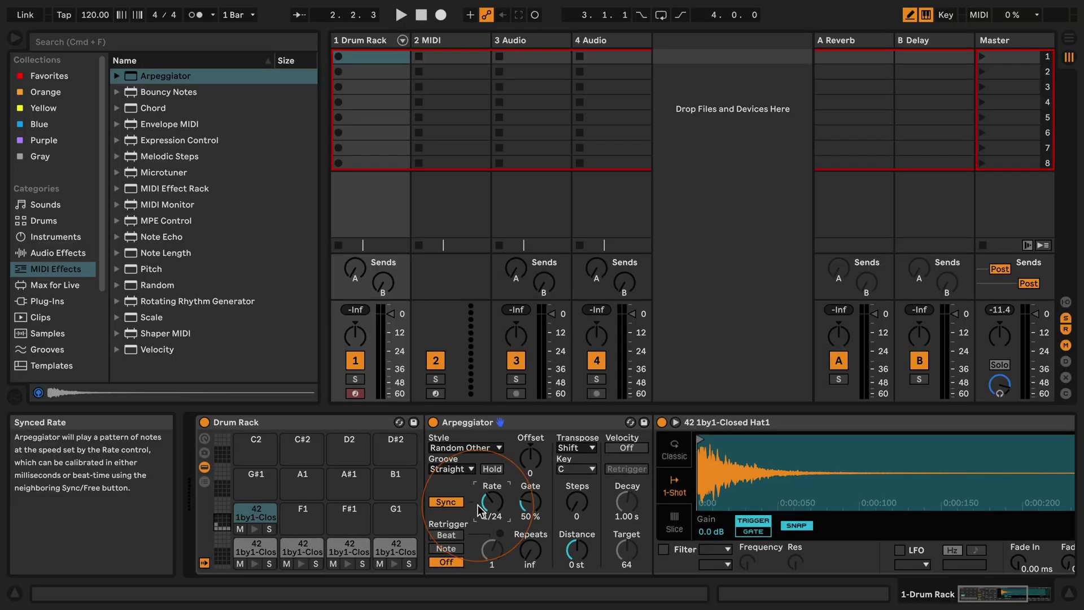
Turn on the metronome and start playback with the Drum Rack track's first clip slot selected
click(361, 56)
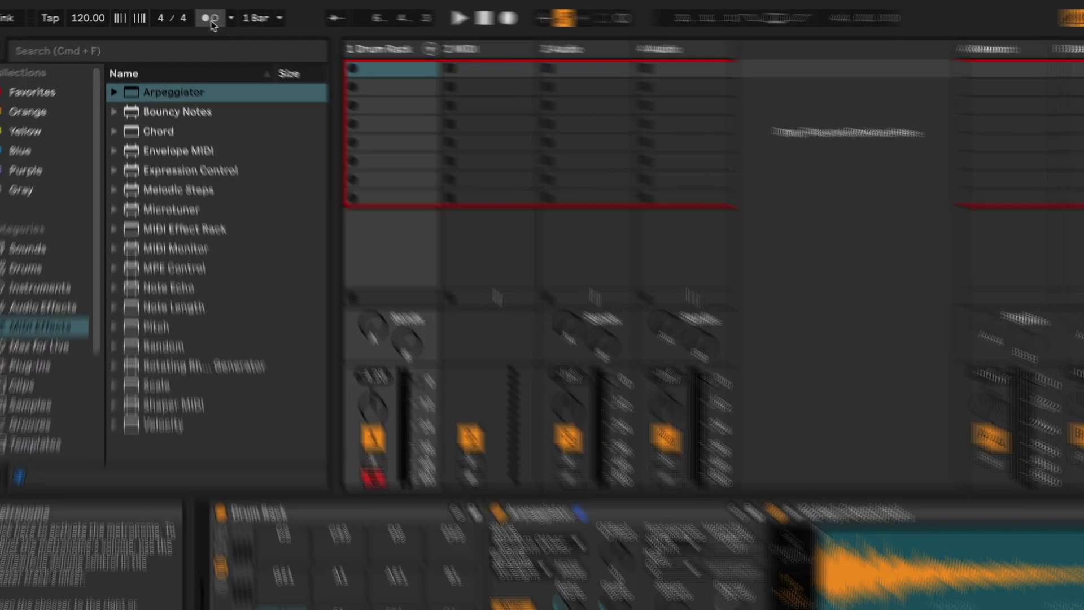
click(197, 17)
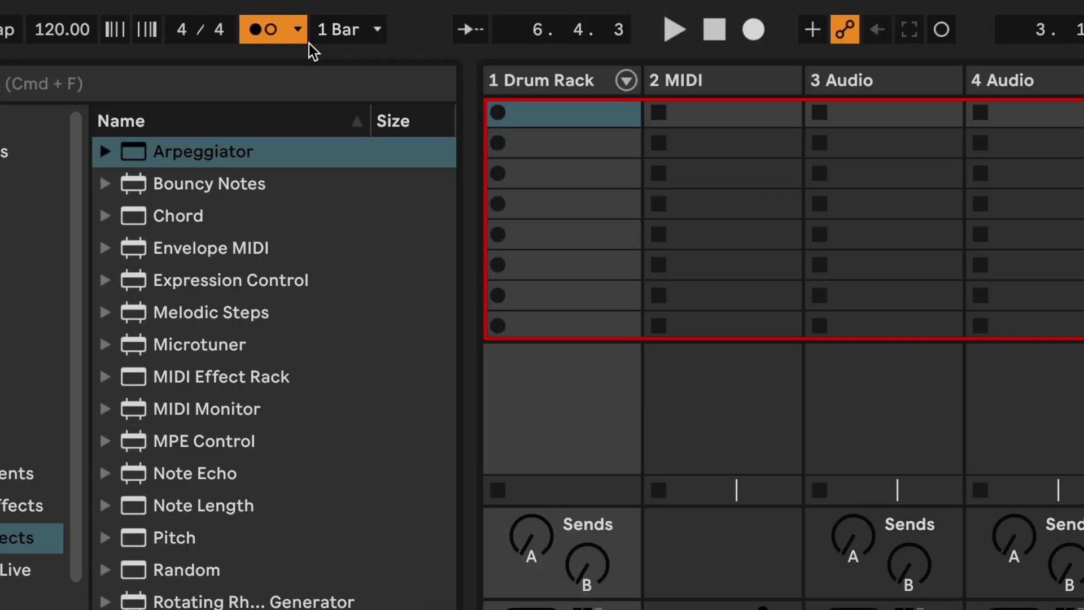
key(space)
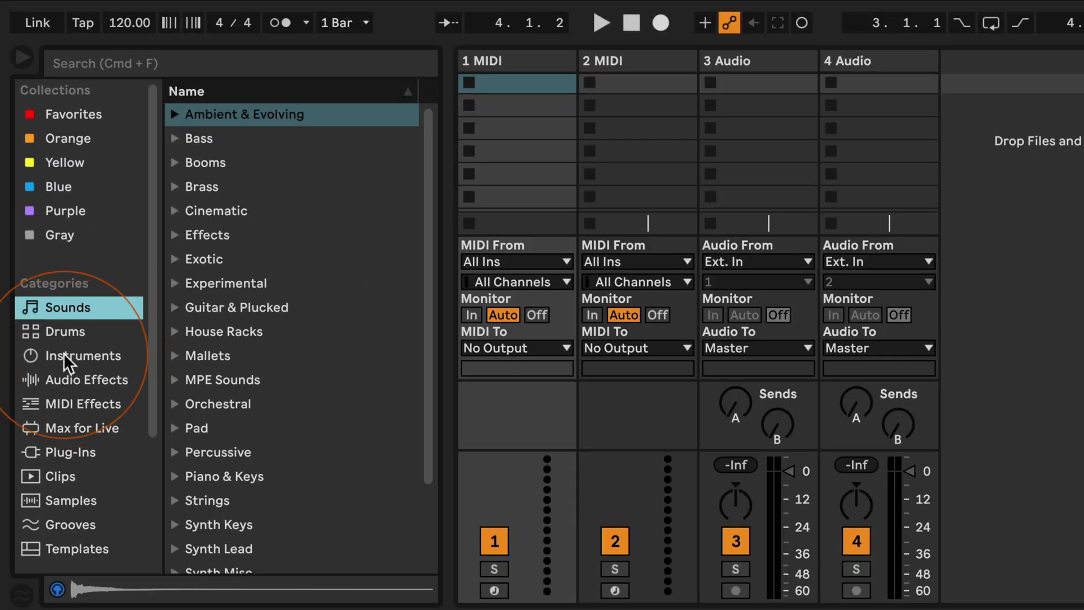
Load an empty Drum Rack from the Drums category onto the first MIDI track
click(47, 220)
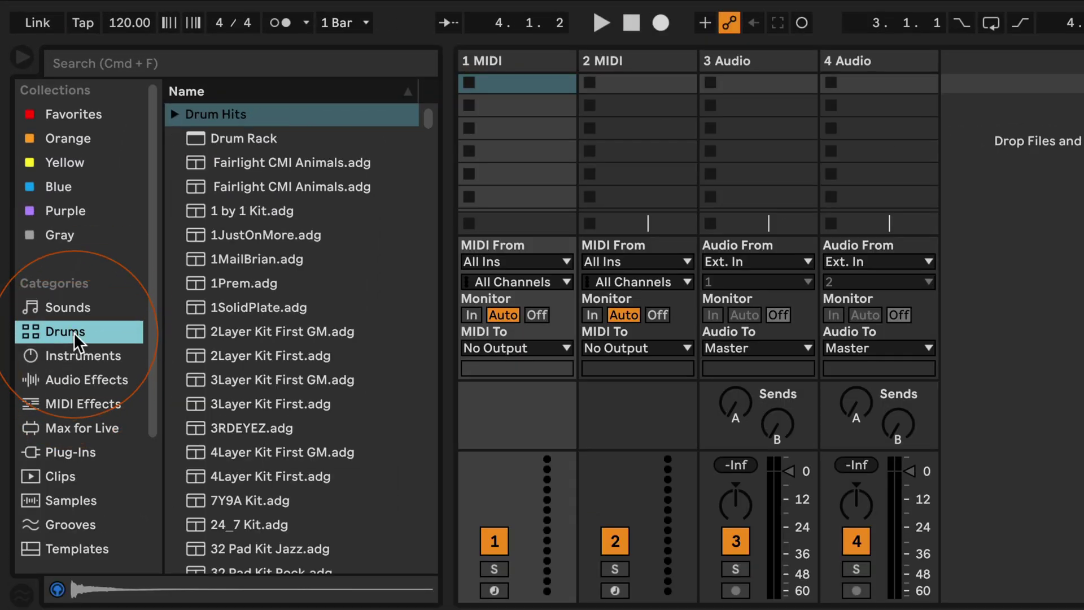
drag(291, 142, 490, 122)
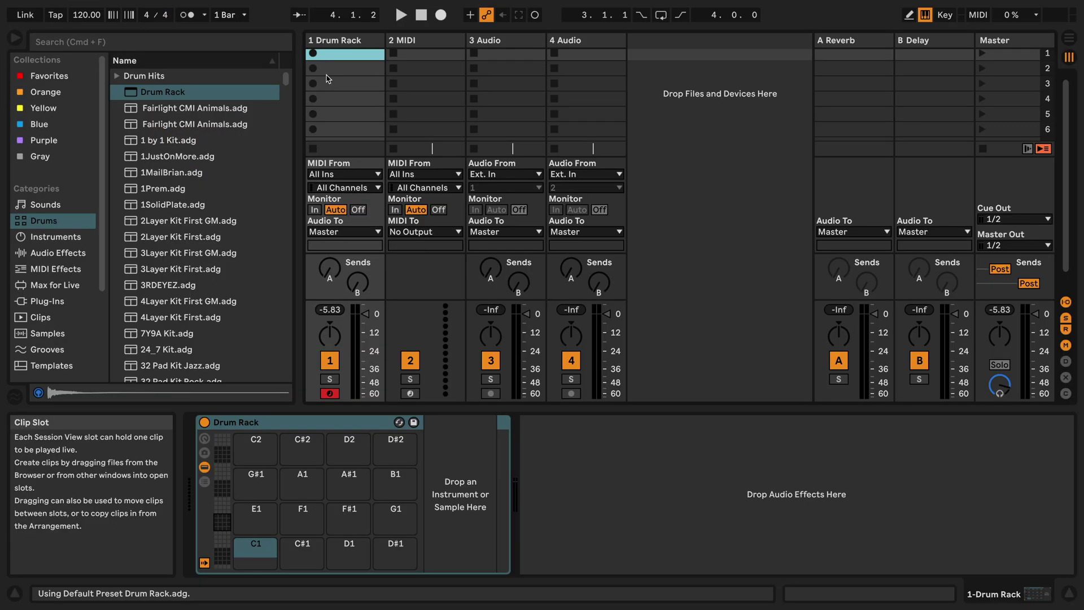
click(130, 92)
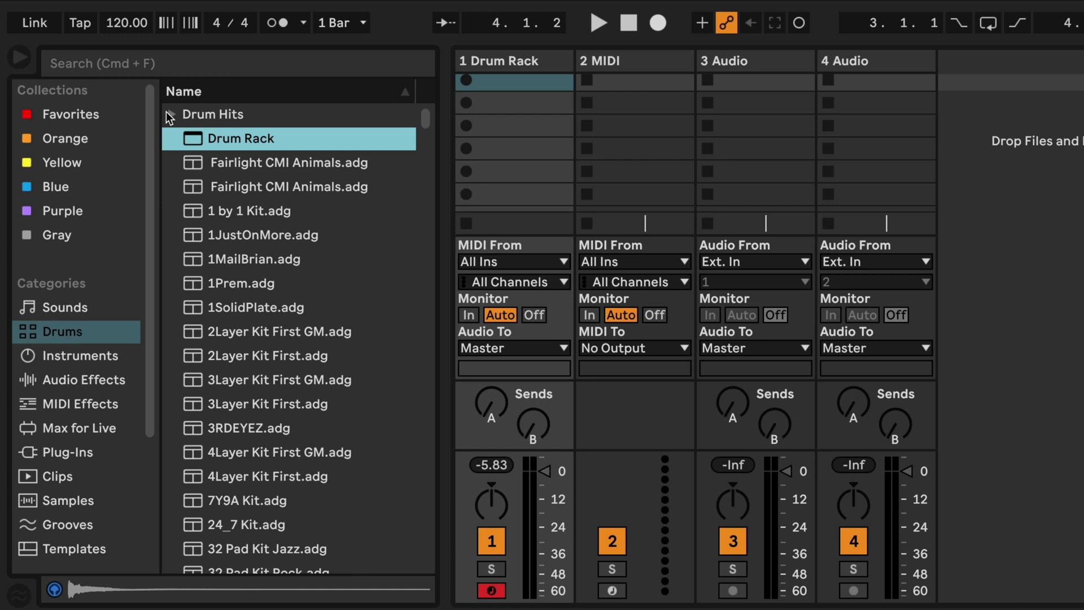
Audition the five Telemark hi-hat samples in the Blue collection
click(44, 189)
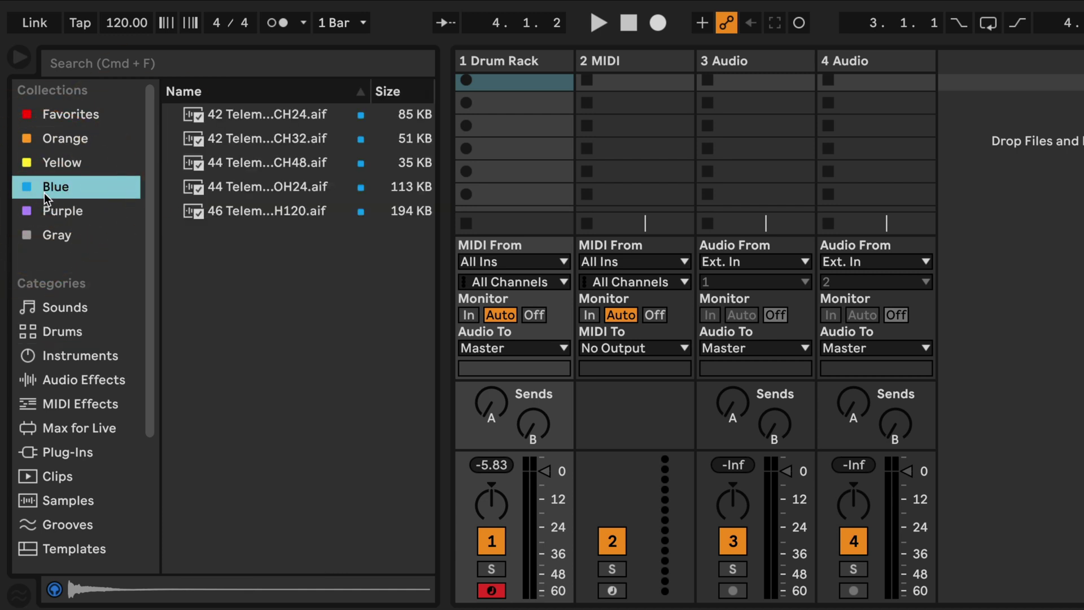
click(249, 114)
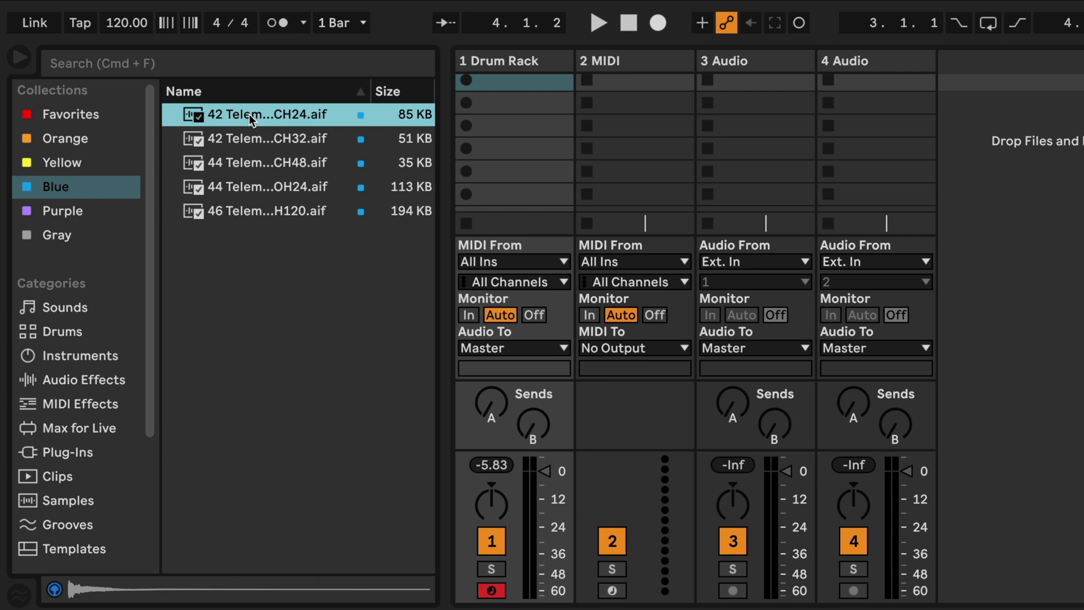
click(248, 137)
click(250, 161)
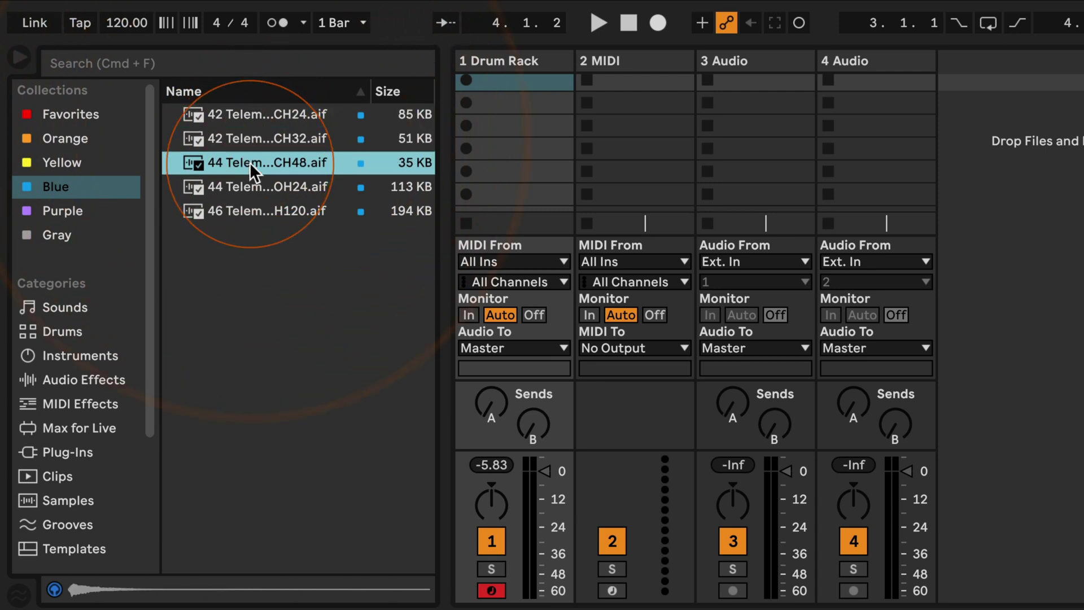
click(250, 186)
click(249, 209)
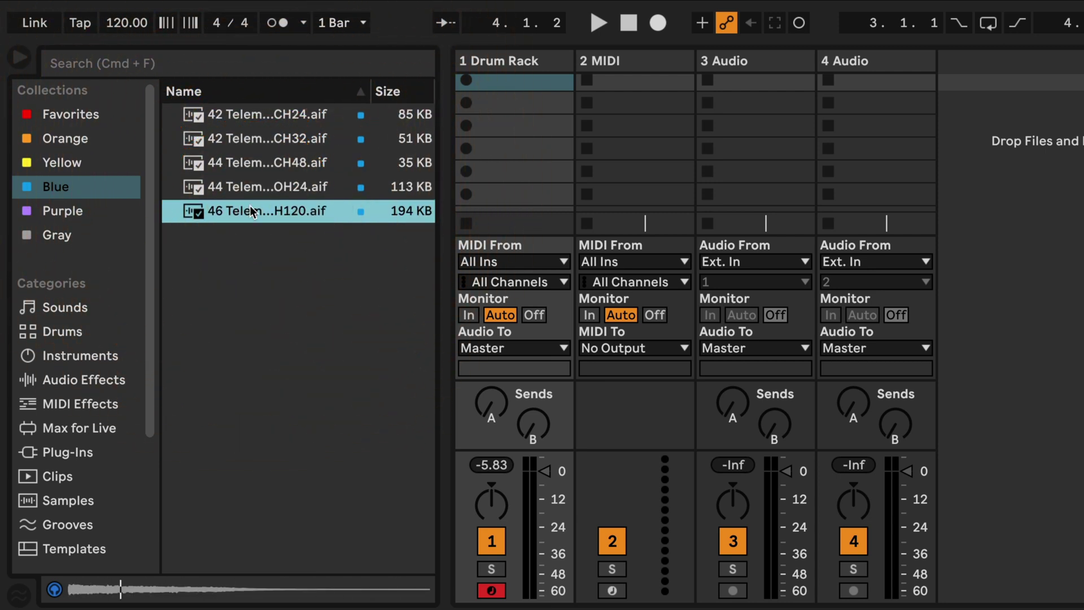
click(265, 114)
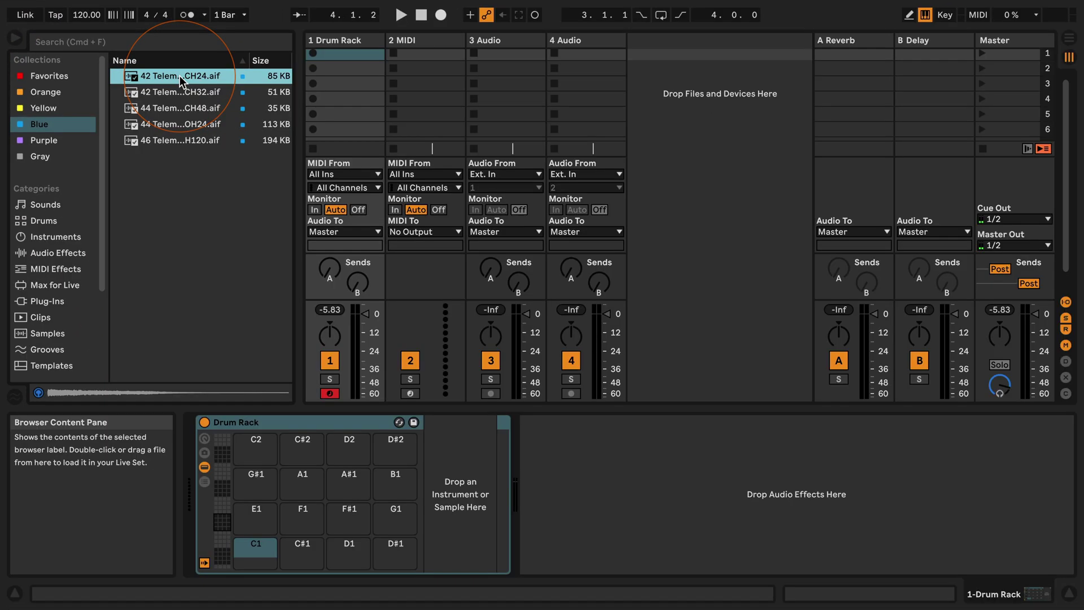
Load the Telemark samples onto Drum Rack pads: CH24 on C1, CH32 on C#1, CH48 on D1, OH24 on D#1 and OH120 on E1
drag(180, 76, 254, 551)
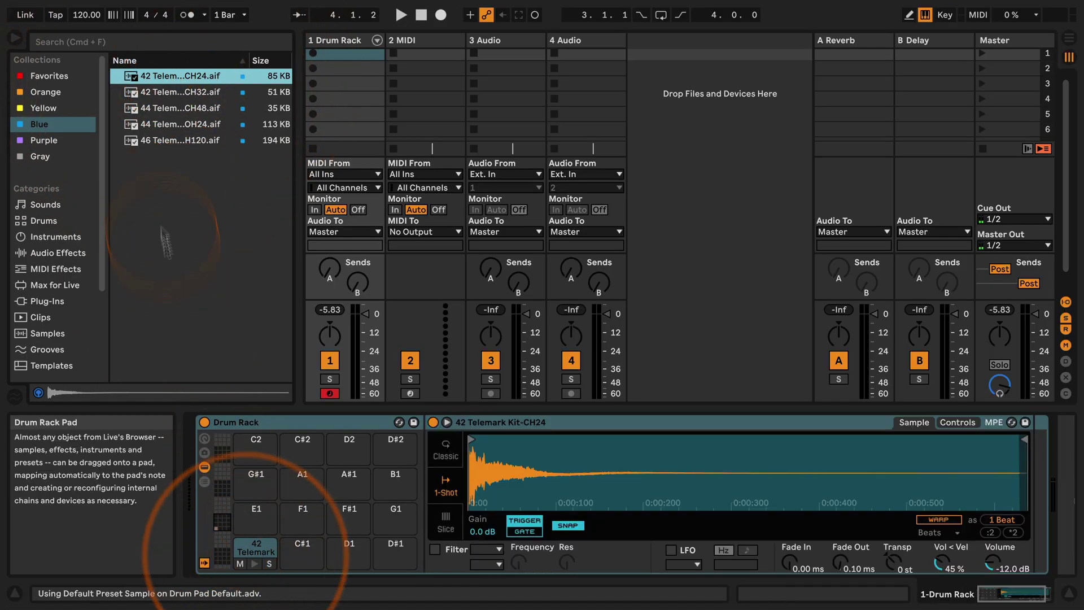
drag(180, 91, 303, 551)
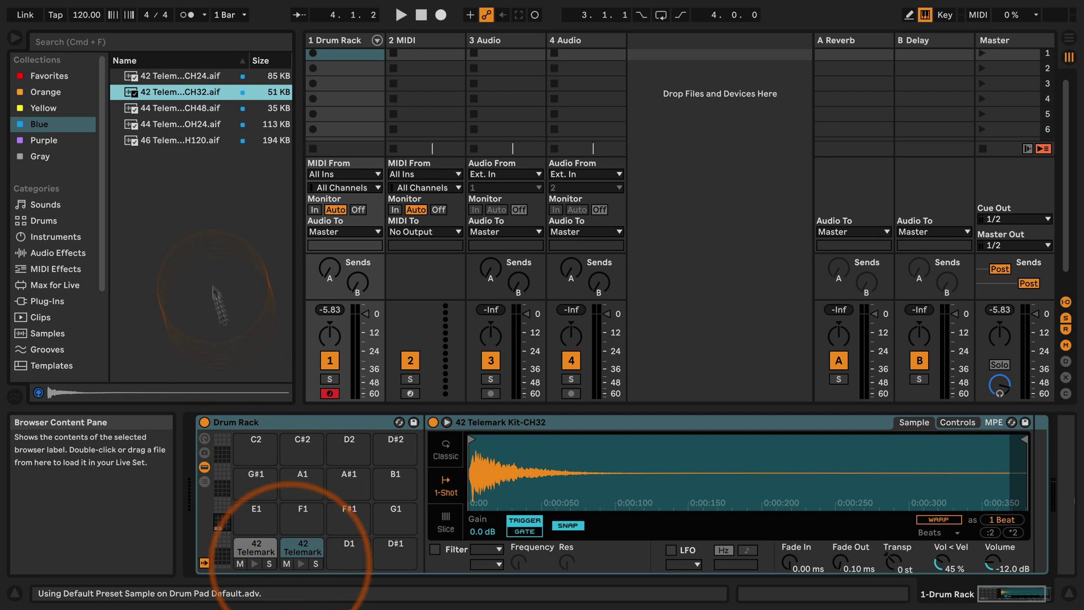
drag(178, 108, 344, 567)
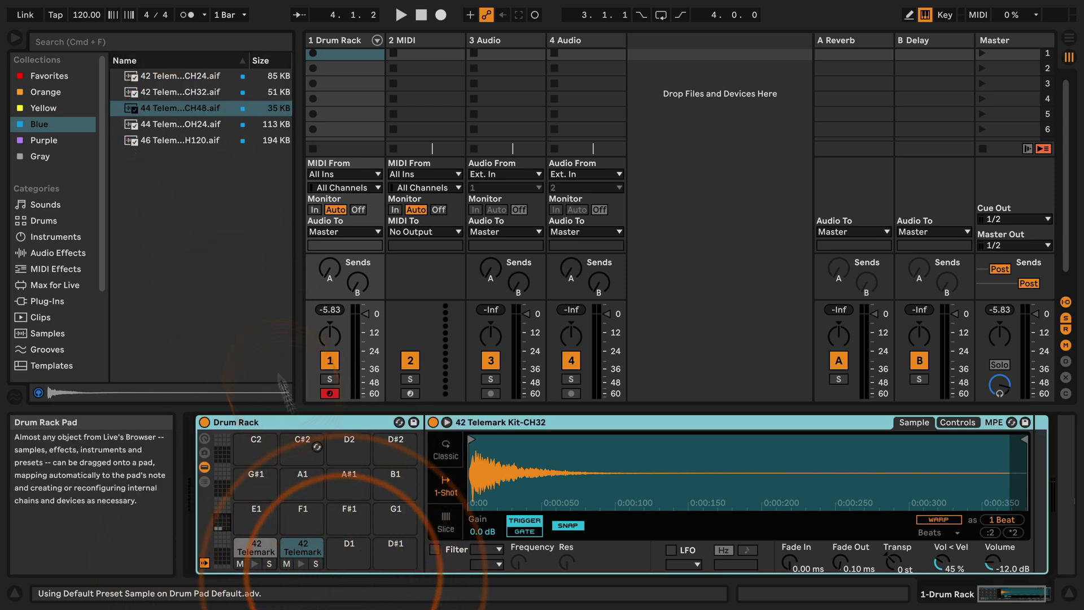
drag(197, 109, 339, 543)
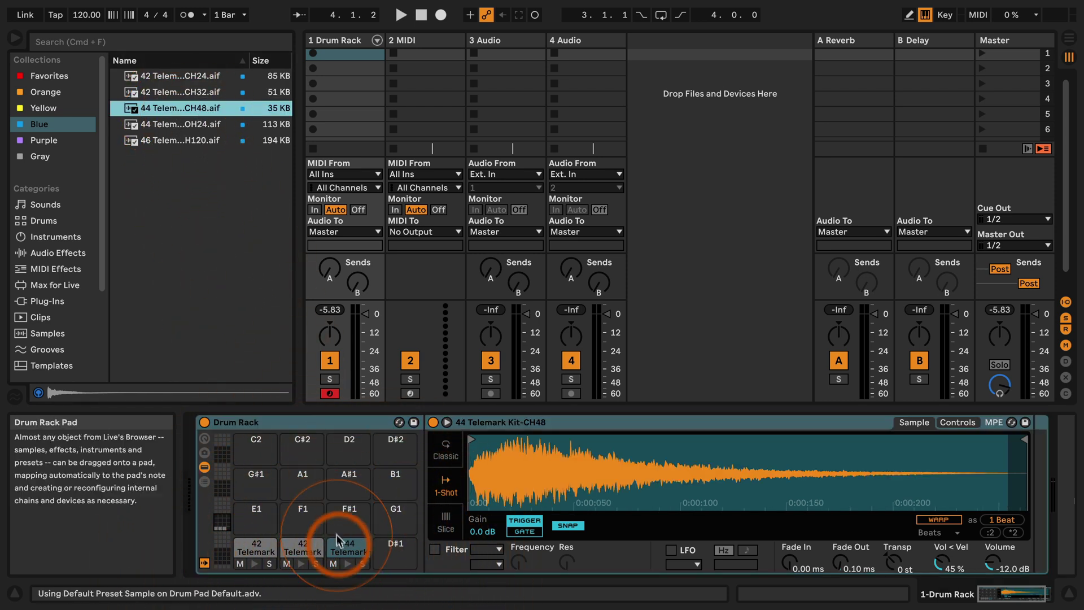
drag(180, 124, 395, 550)
drag(180, 140, 252, 509)
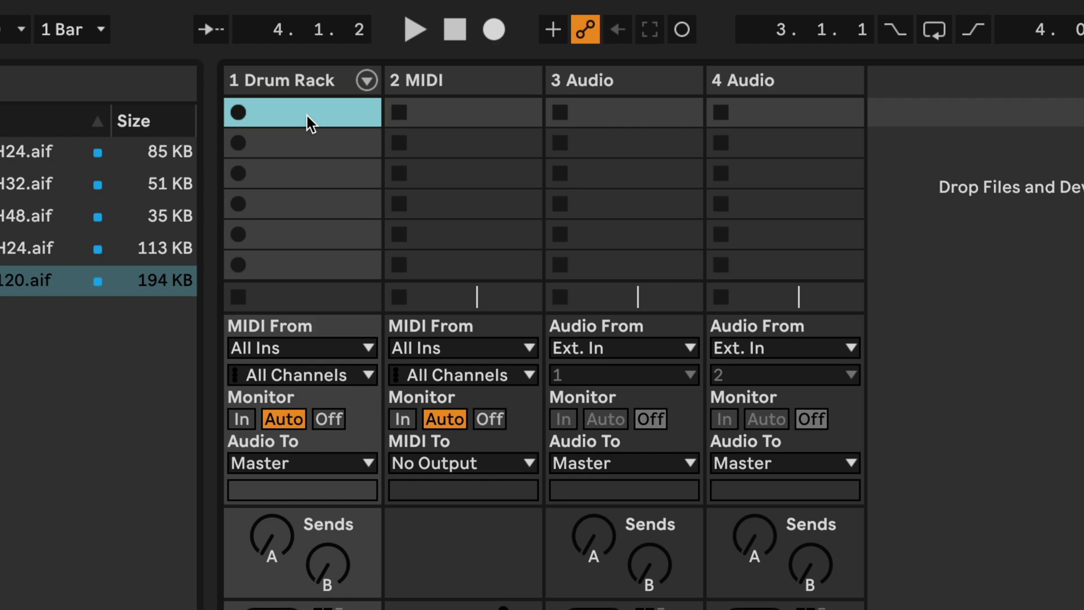
Create a MIDI clip in the Drum Rack track's first slot and add a 1/16 note at the start for each of the five hi-hats
double_click(318, 97)
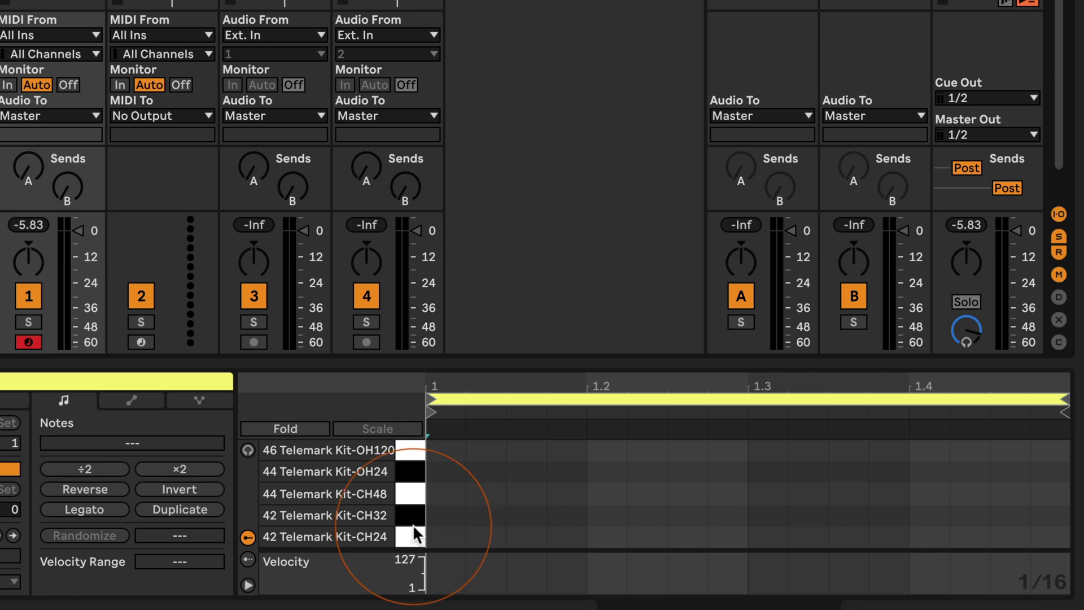
double_click(443, 536)
double_click(446, 514)
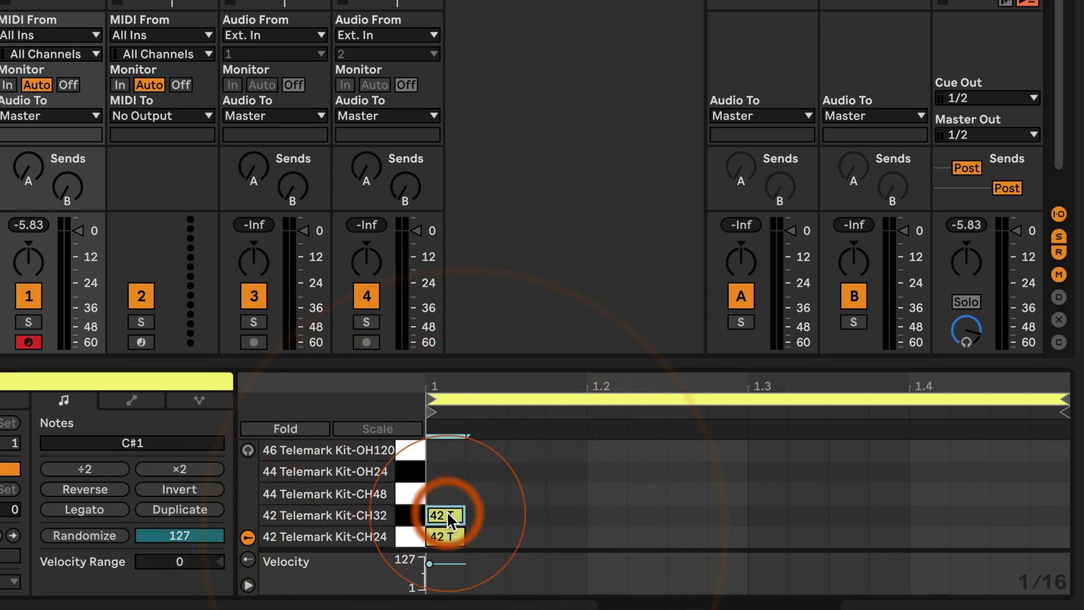
double_click(442, 490)
double_click(442, 470)
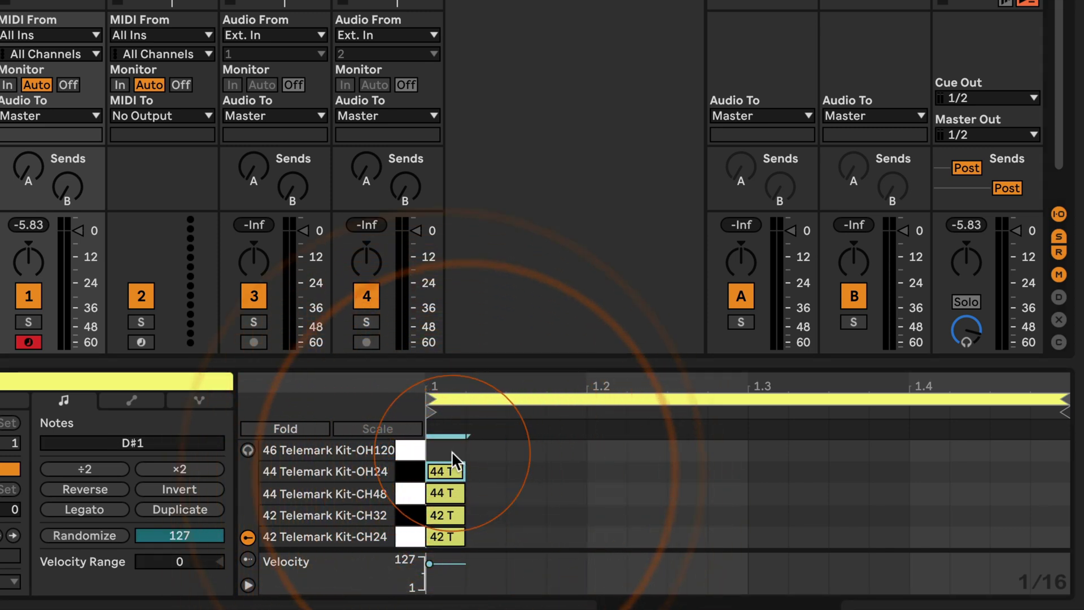
double_click(452, 450)
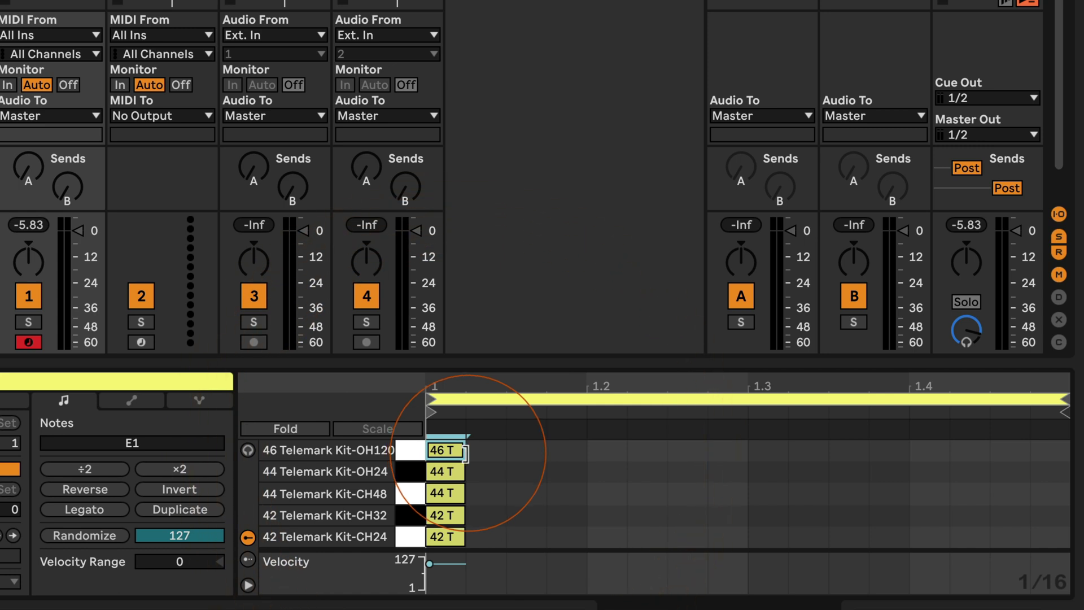
Extend all five hi-hat notes across the full bar with Legato and launch the clip
click(506, 452)
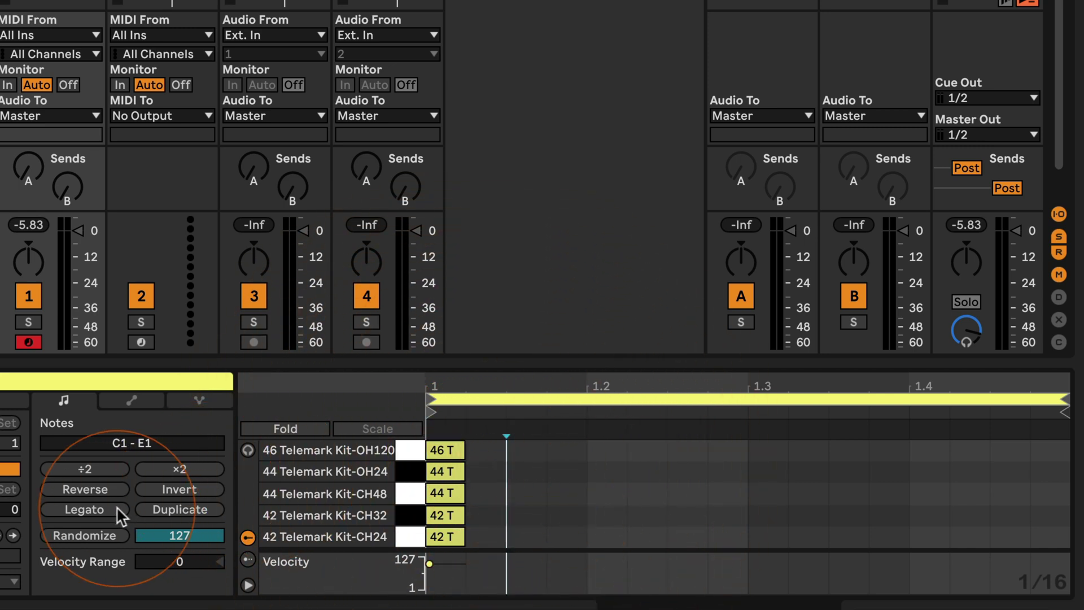
click(102, 511)
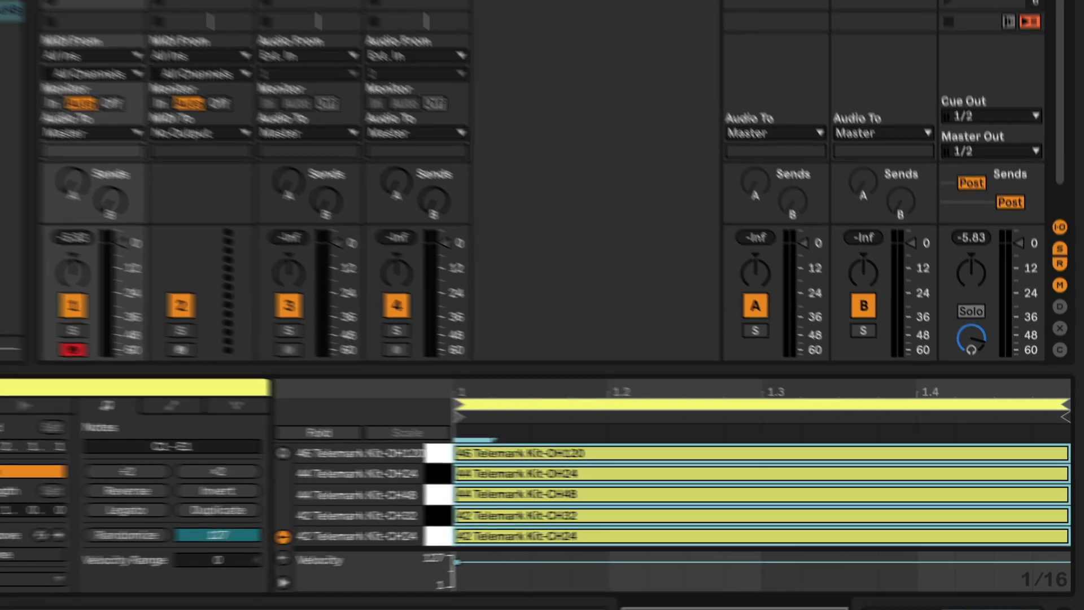
click(313, 58)
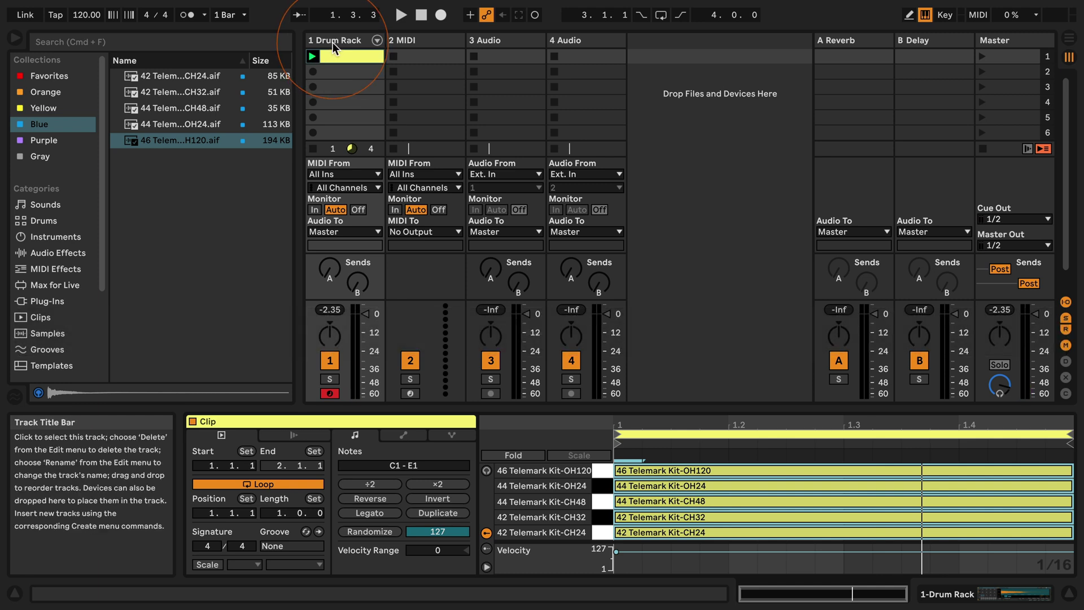
Insert the Arpeggiator MIDI effect before the Drum Rack on the first track
click(333, 42)
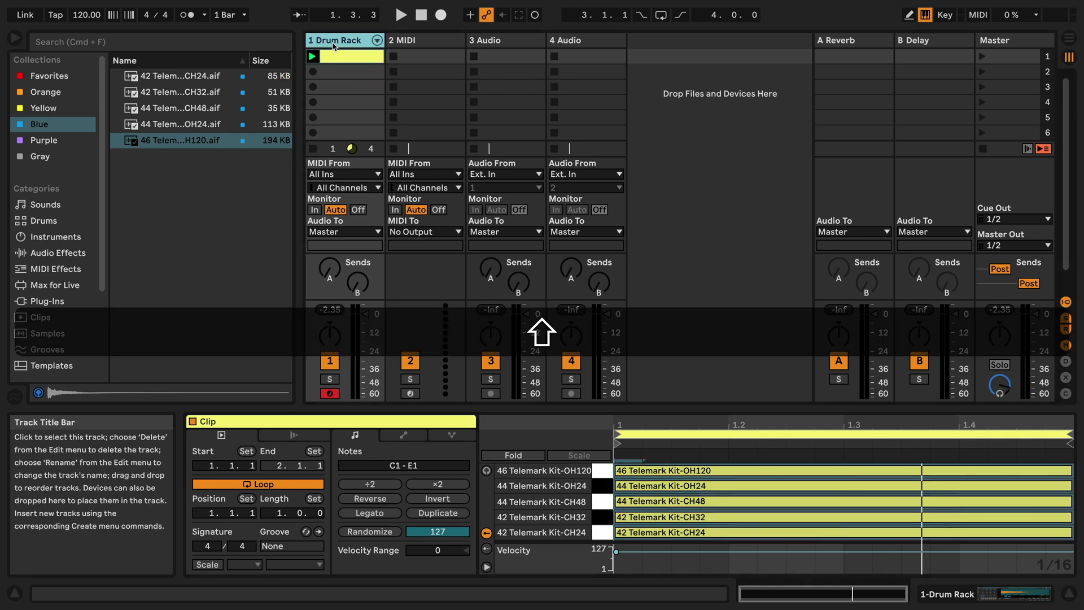
key(shift+Tab)
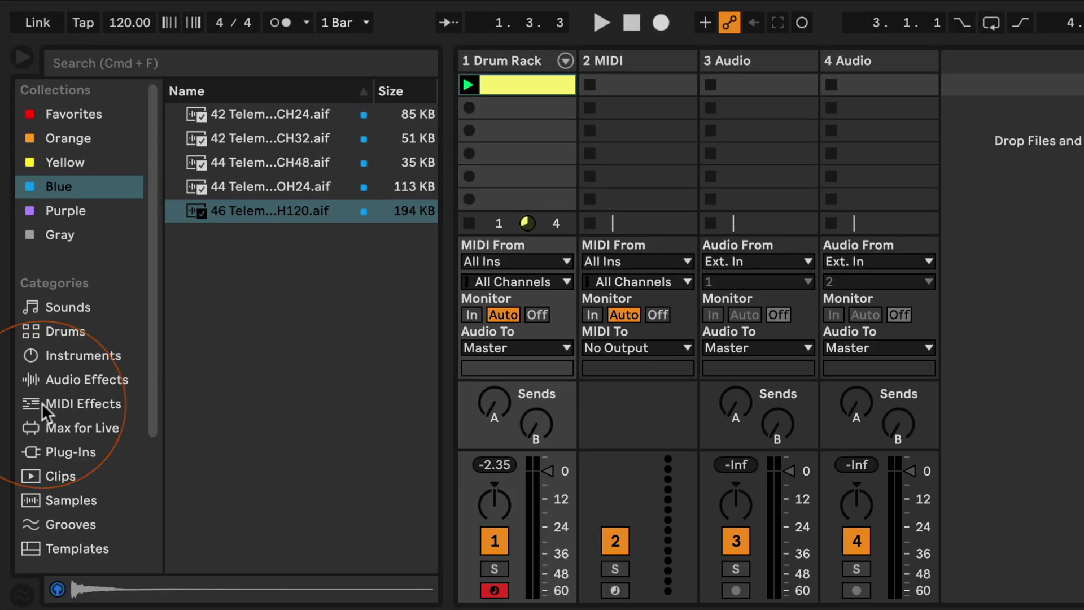
click(46, 402)
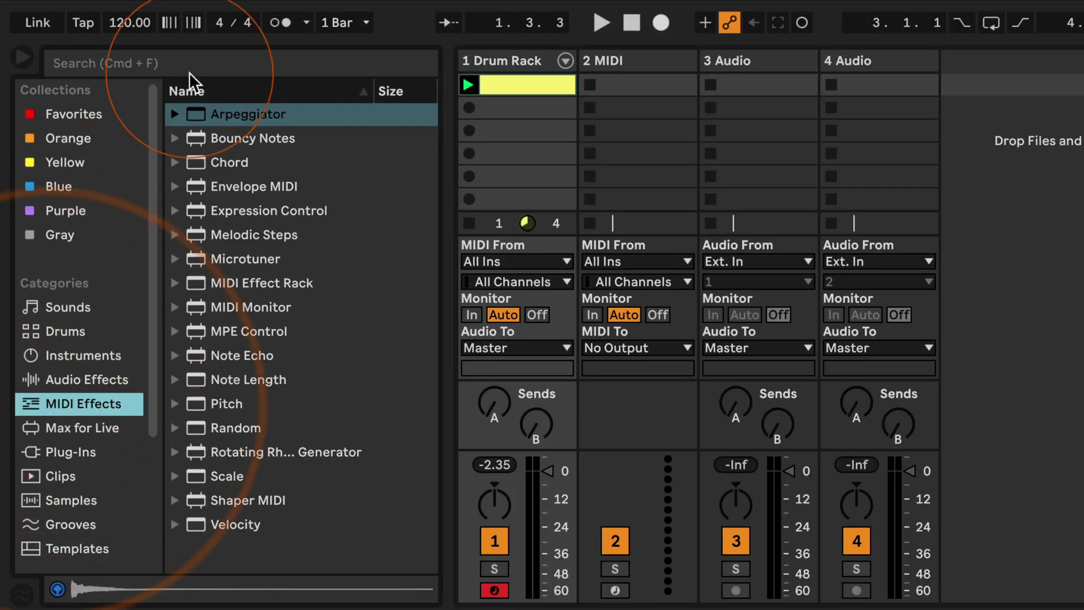
double_click(197, 115)
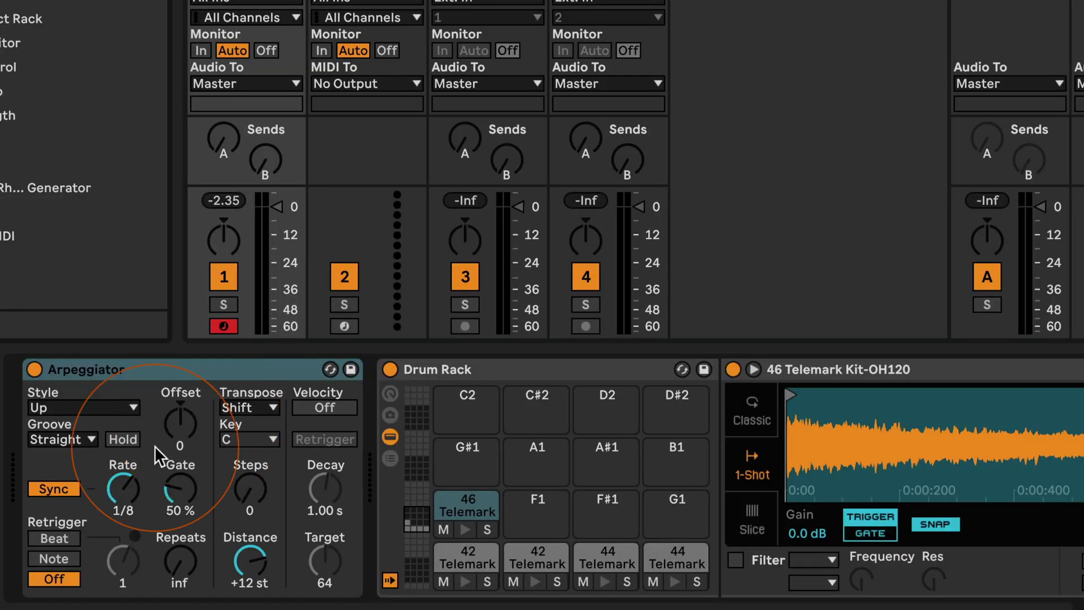
Set the Arpeggiator's Rate to 1/16 and its Style to Random Other
mouse_move(124, 482)
mouse_down()
mouse_move(124, 473)
mouse_move(135, 481)
mouse_up()
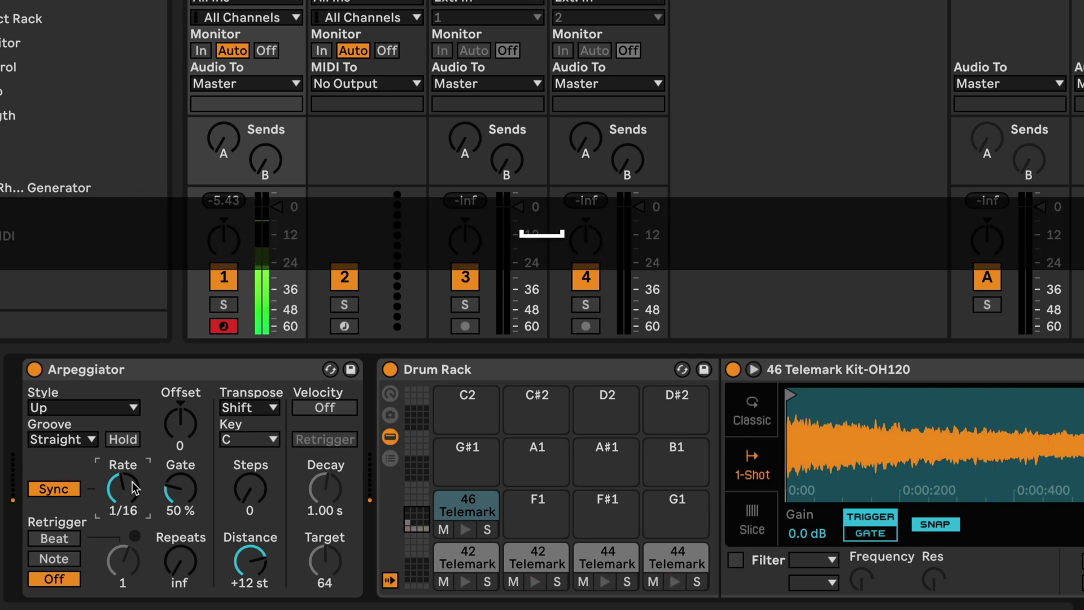
click(121, 469)
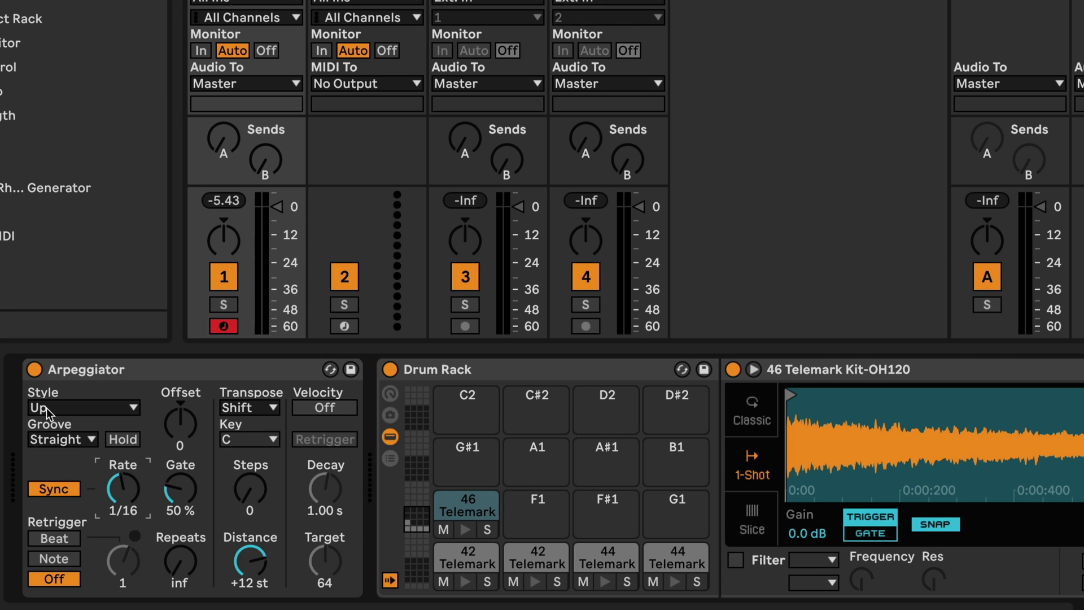
click(86, 409)
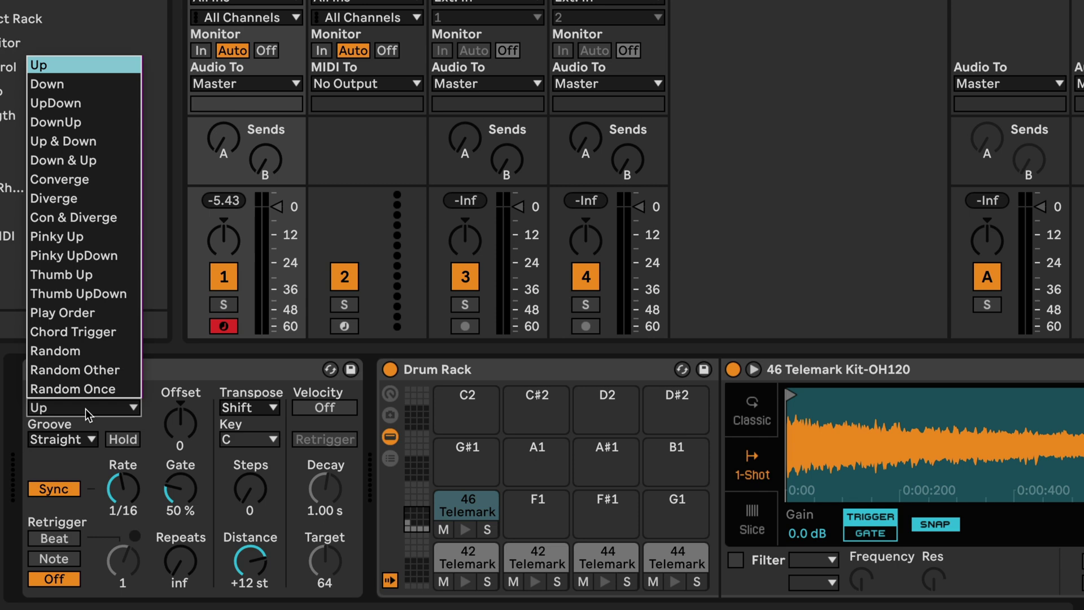
click(107, 372)
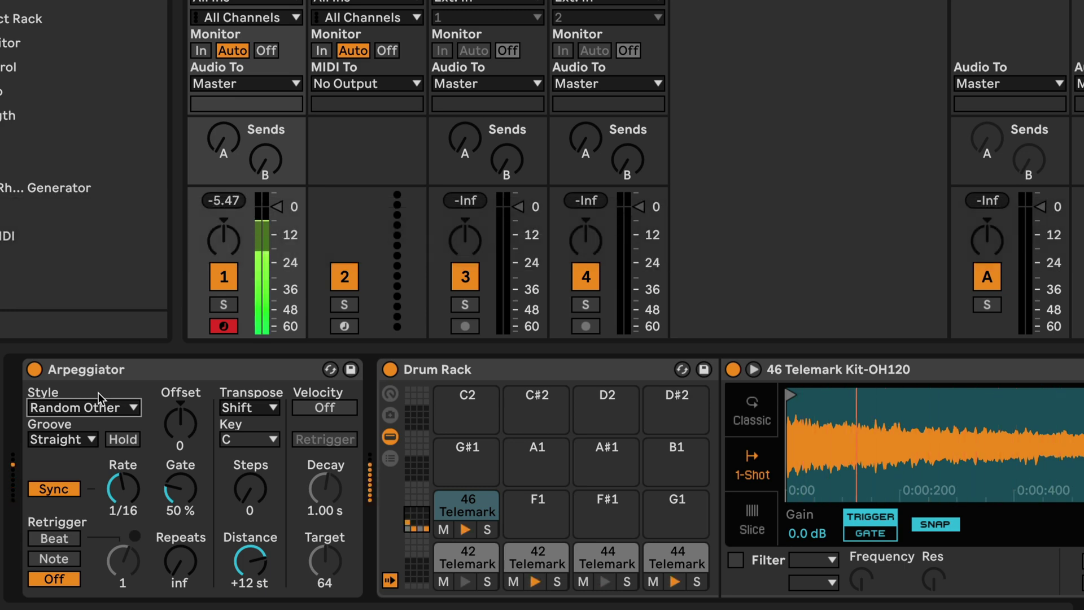
click(120, 488)
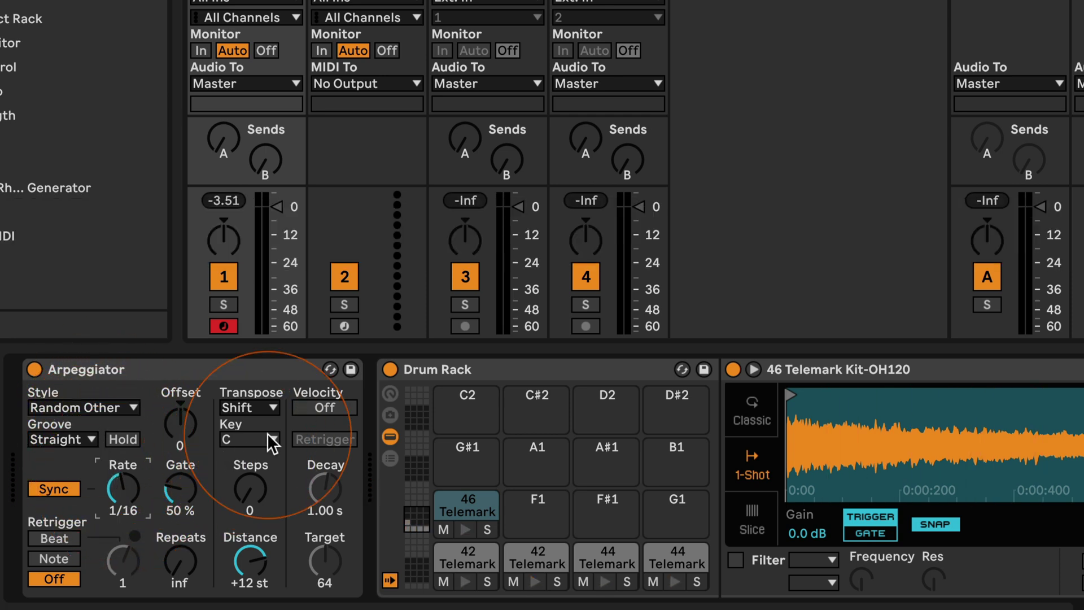
Turn on the Arpeggiator's Velocity, stop playback and set its Groove to Swing 16
click(320, 408)
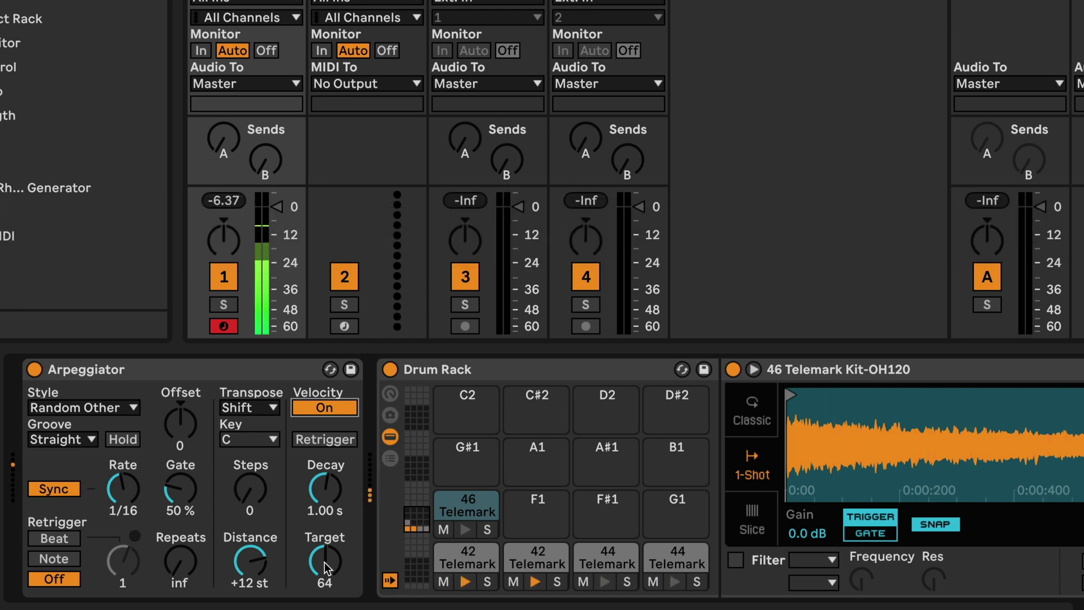
key(space)
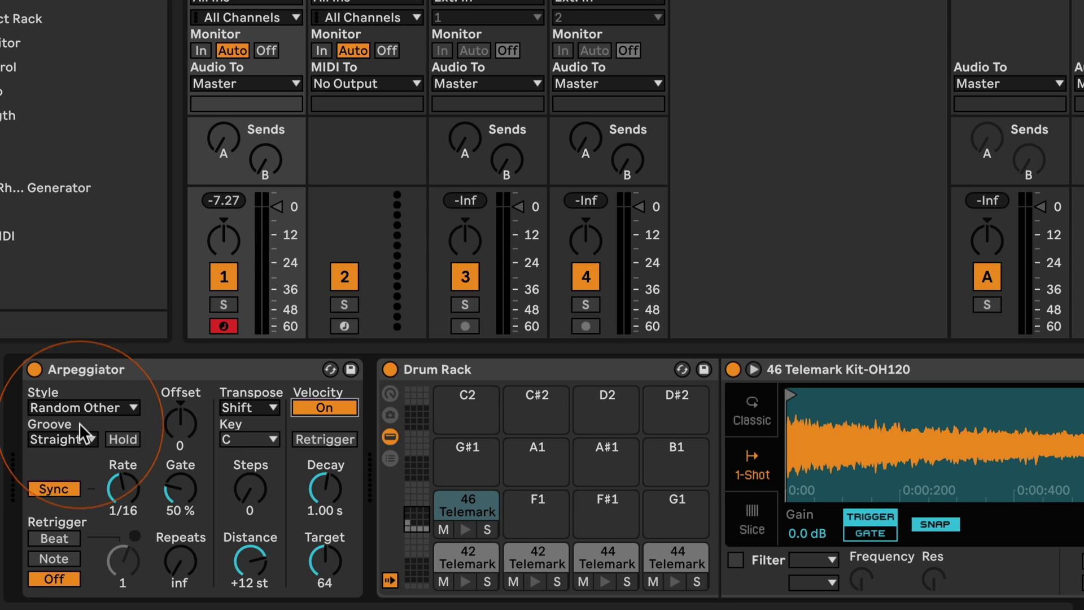
click(62, 438)
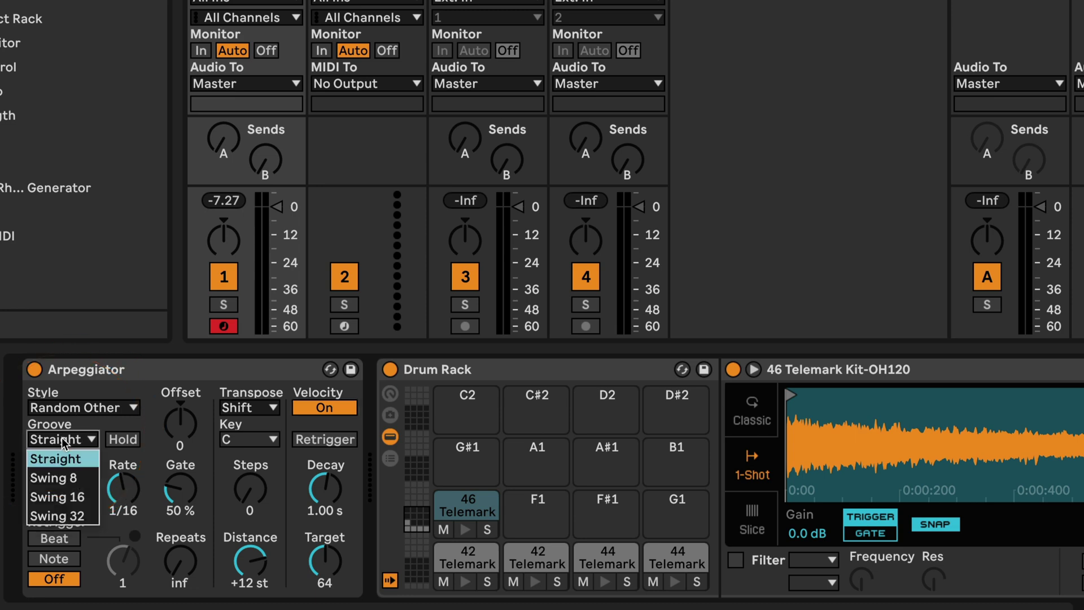
click(43, 495)
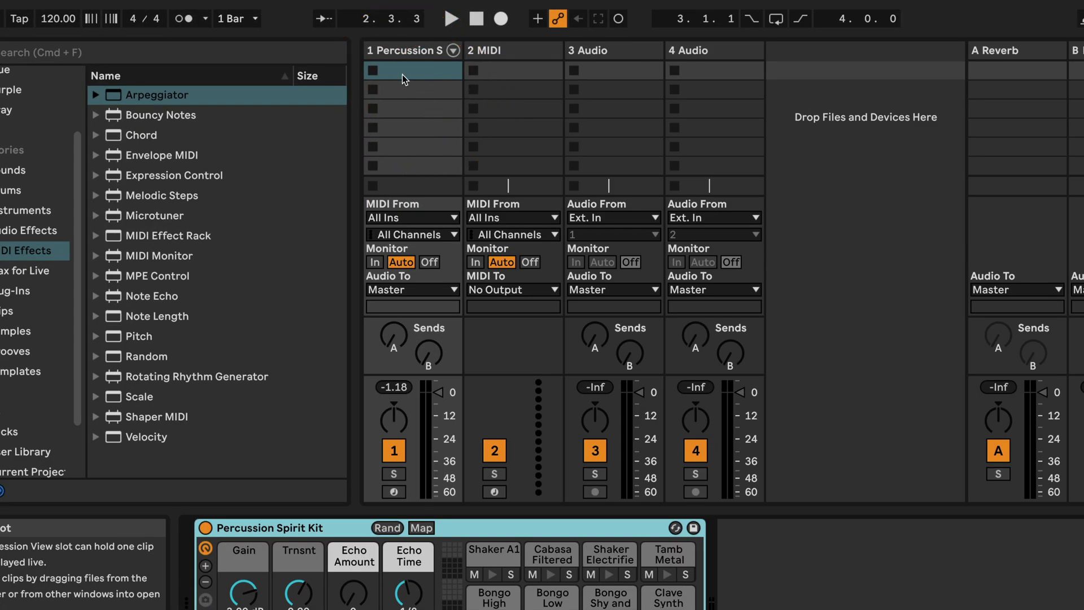
Create a clip in the percussion track's first slot with Conga LD 1, Conga Hi Smack and Conga Hi Slap notes extended across the bar using Legato
double_click(402, 75)
click(640, 551)
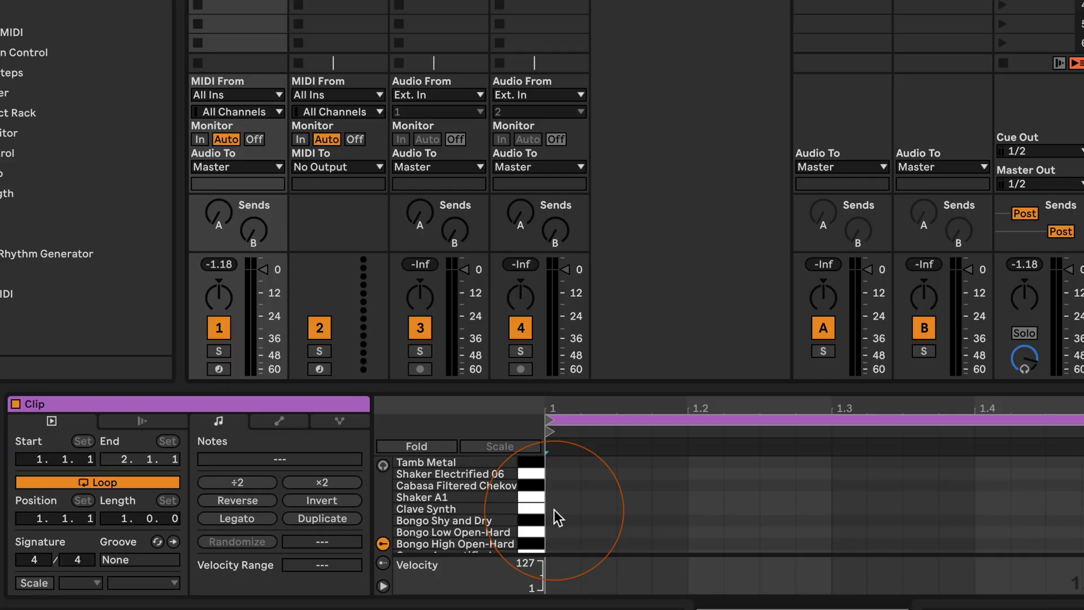
scroll(554, 510, down, 3)
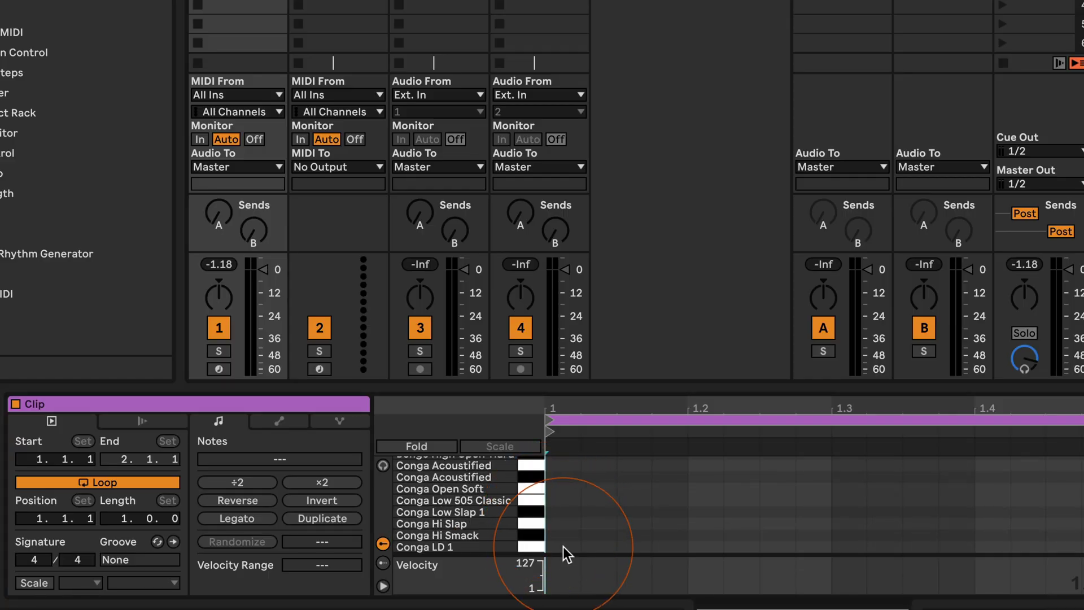
double_click(563, 547)
double_click(562, 534)
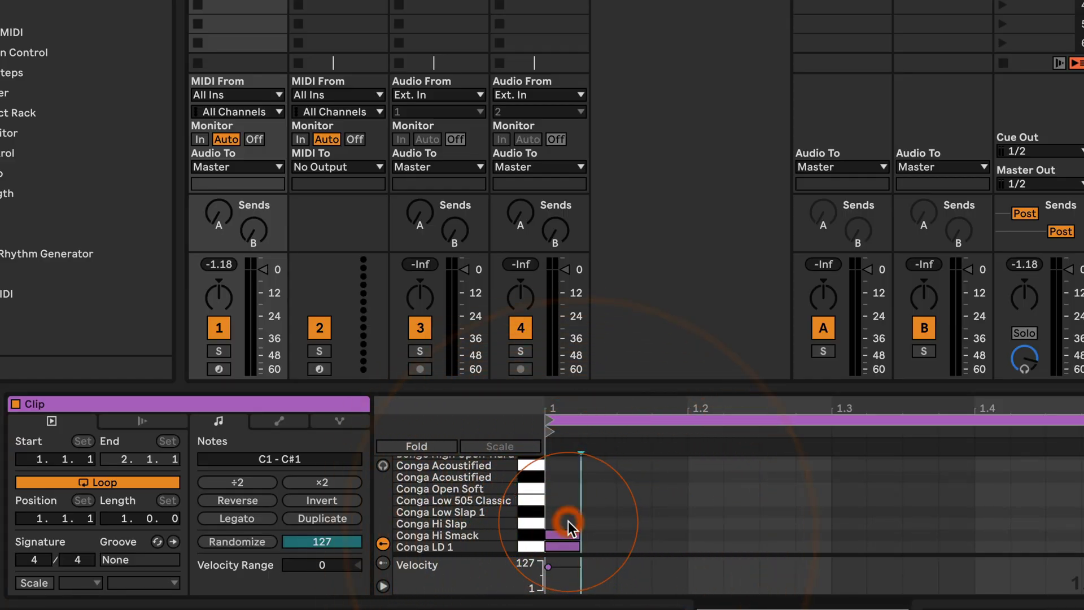
double_click(565, 523)
click(589, 532)
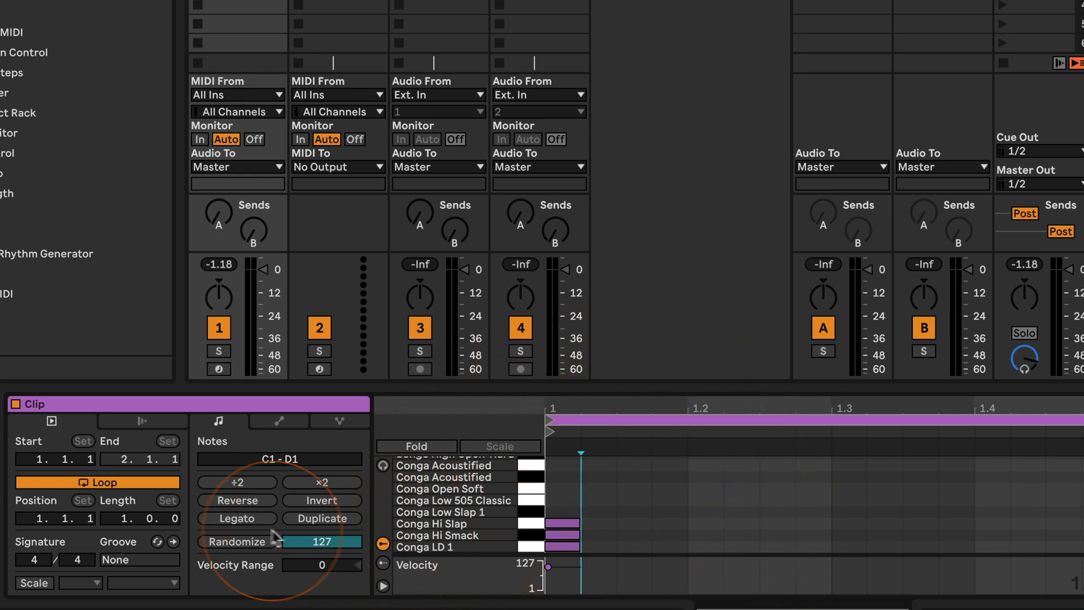
click(252, 520)
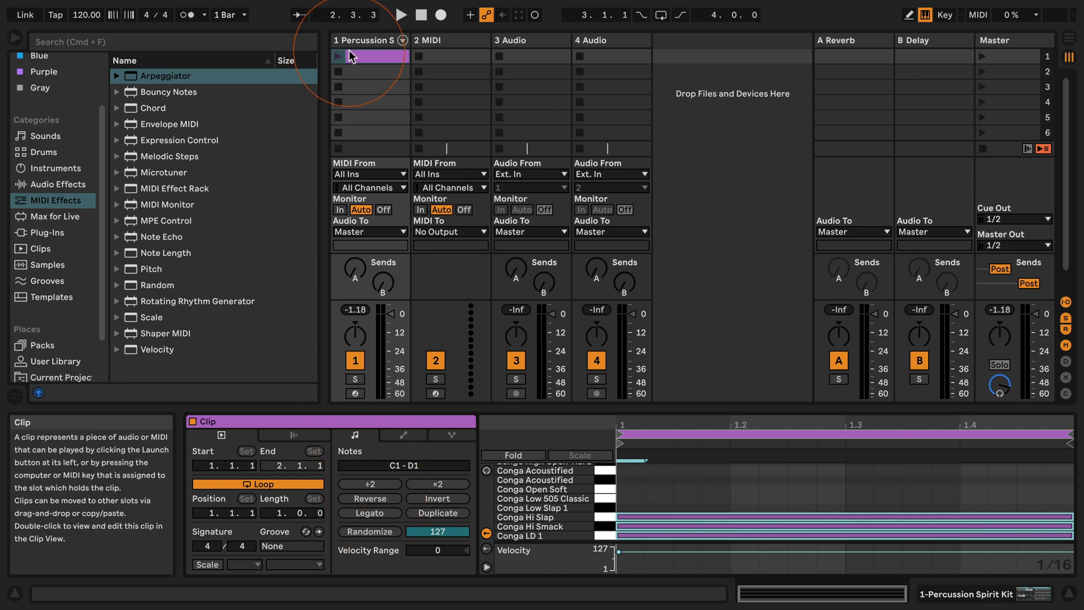
Insert the Arpeggiator MIDI effect before the Percussion Spirit Kit, launch the conga clip to audition it and stop playback
key(shift+Tab)
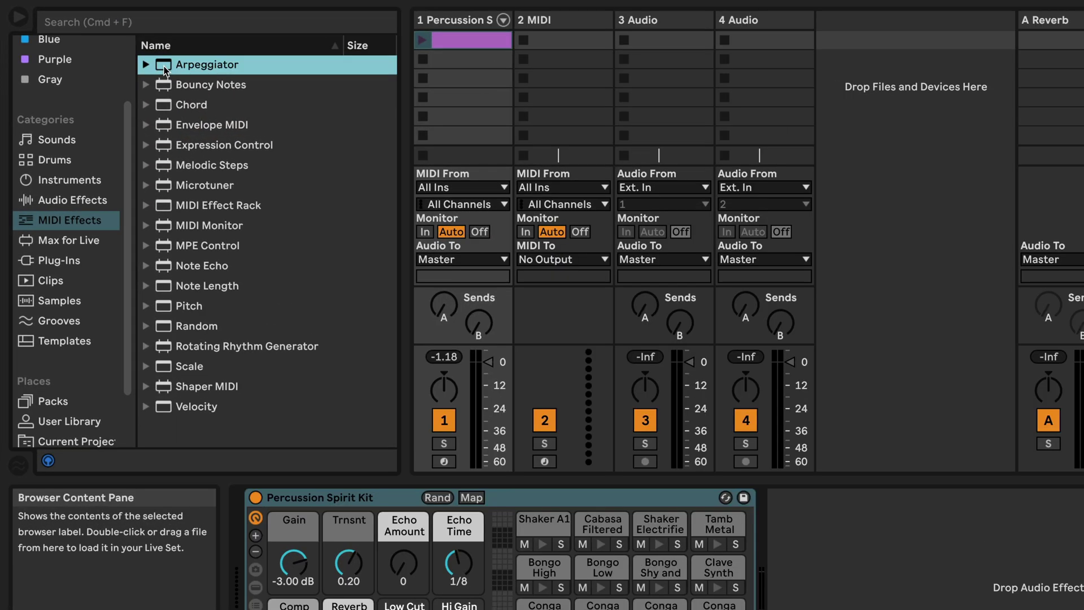
double_click(134, 78)
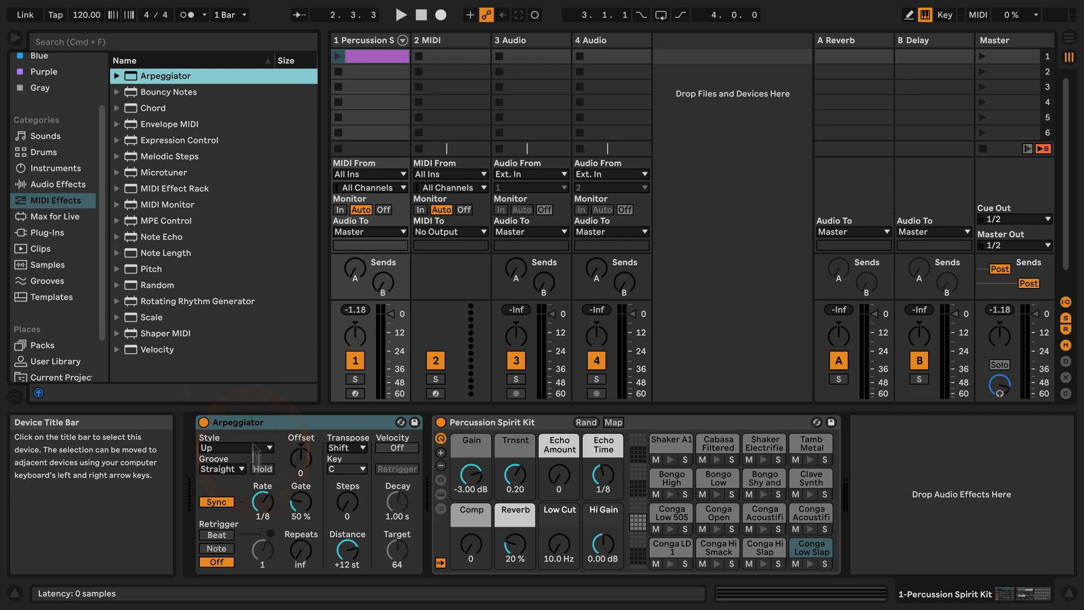
click(338, 57)
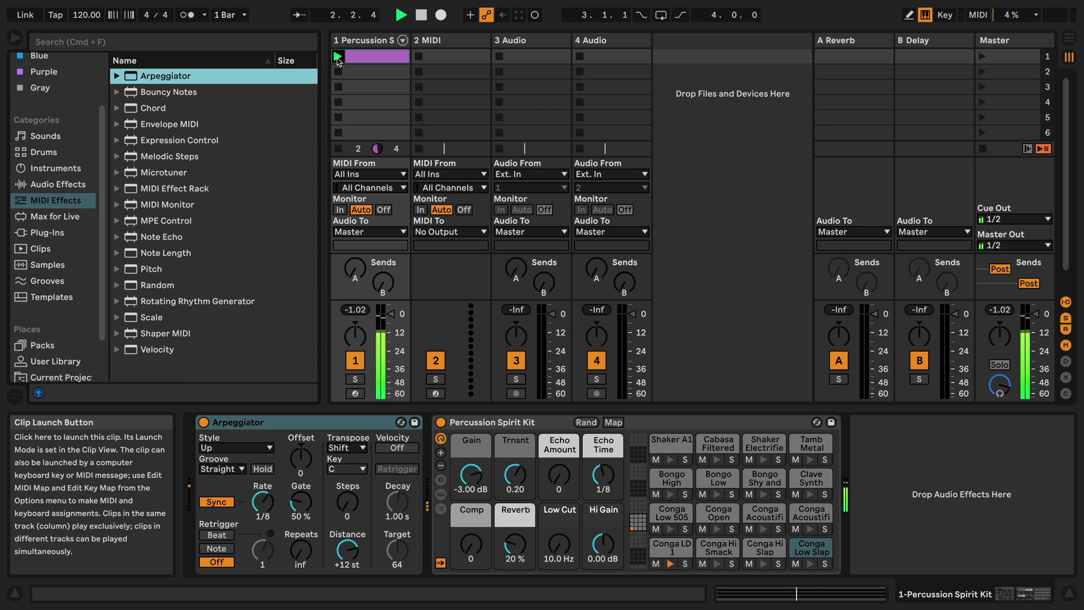
key(space)
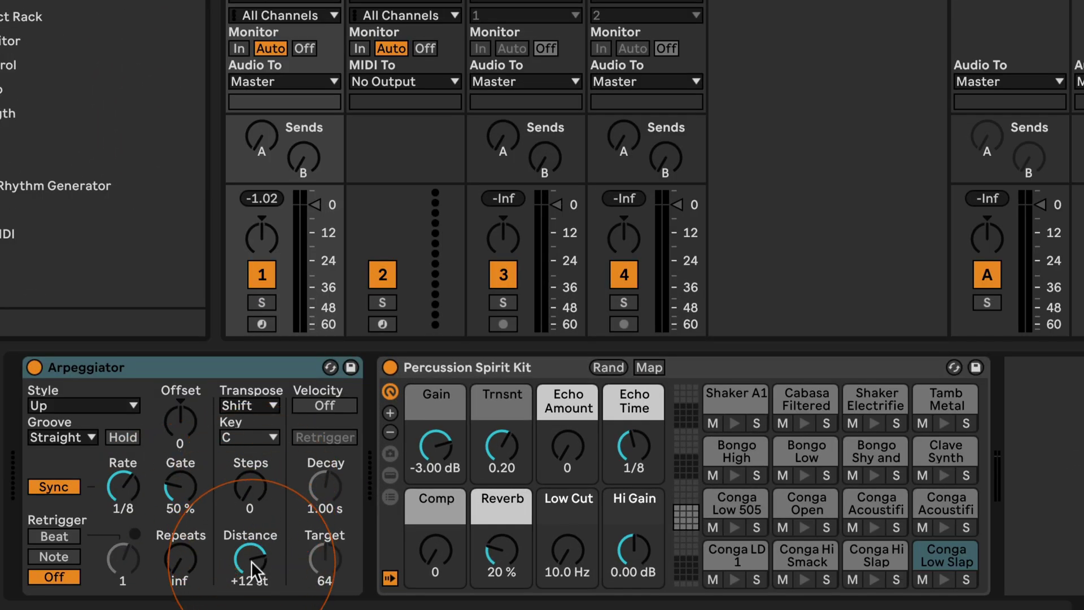
Set the Arpeggiator's Steps to 8, its Distance to +1 st and its Rate to 1/16
drag(248, 513, 249, 488)
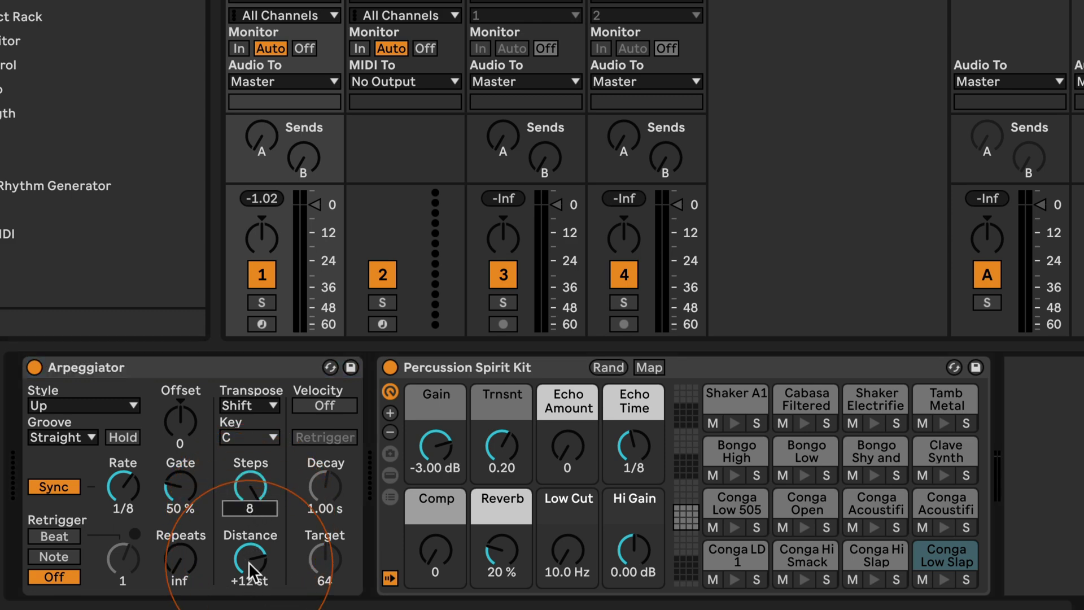
drag(248, 559, 248, 583)
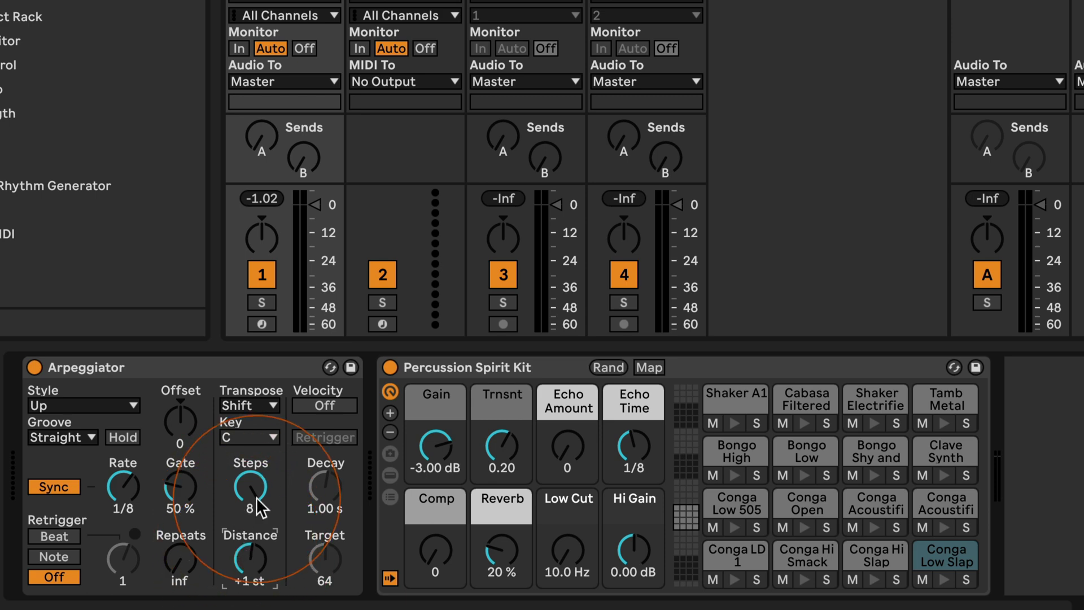
drag(123, 485, 123, 479)
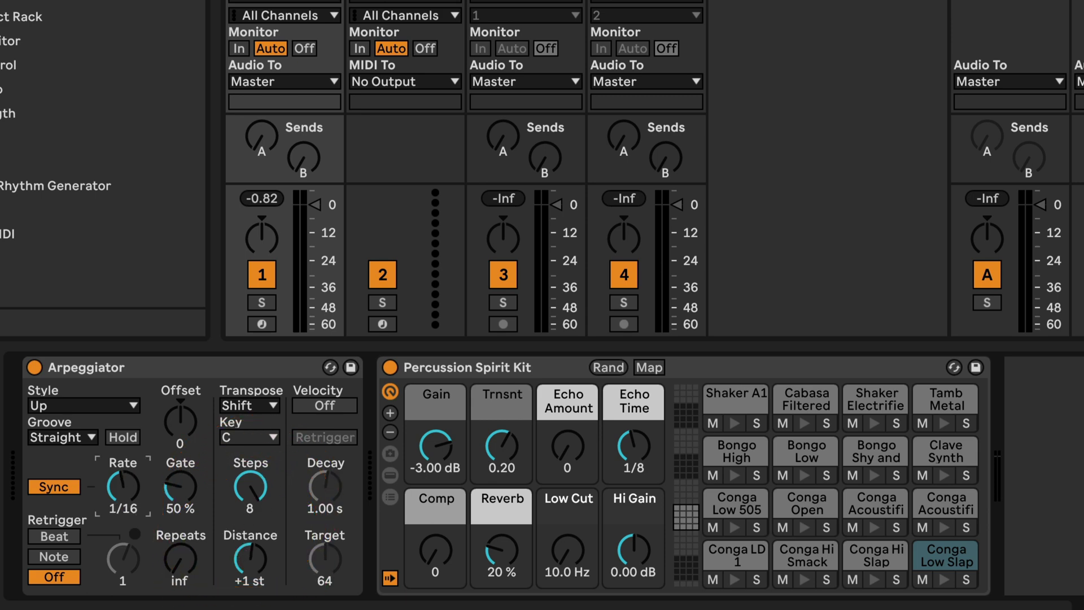
click(131, 485)
click(133, 484)
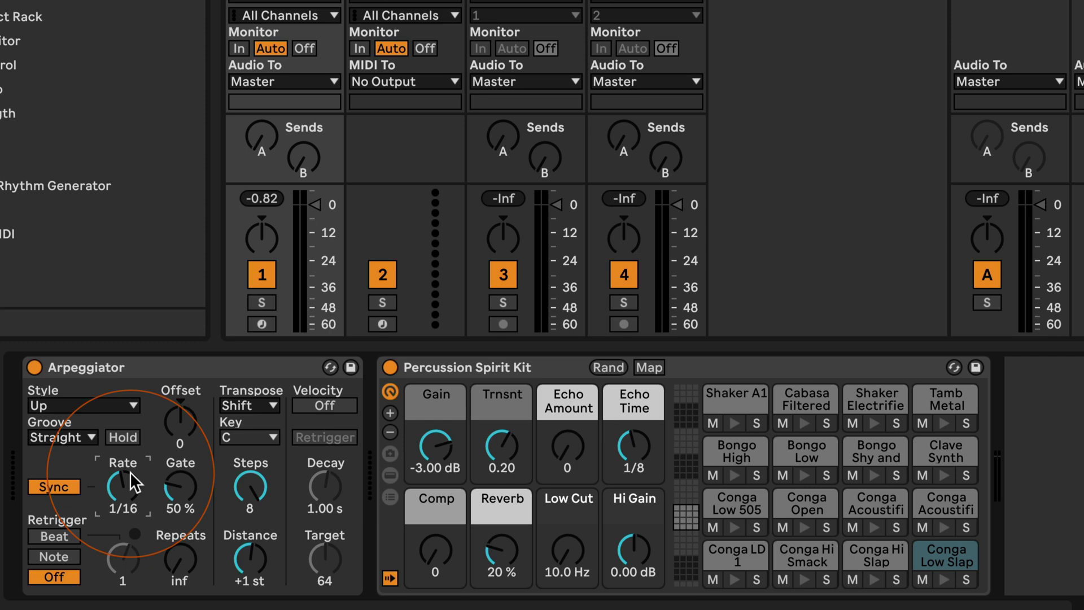
Play the clip, try the Arpeggiator's Con & Diverge style and change the Style to Random Other
key(space)
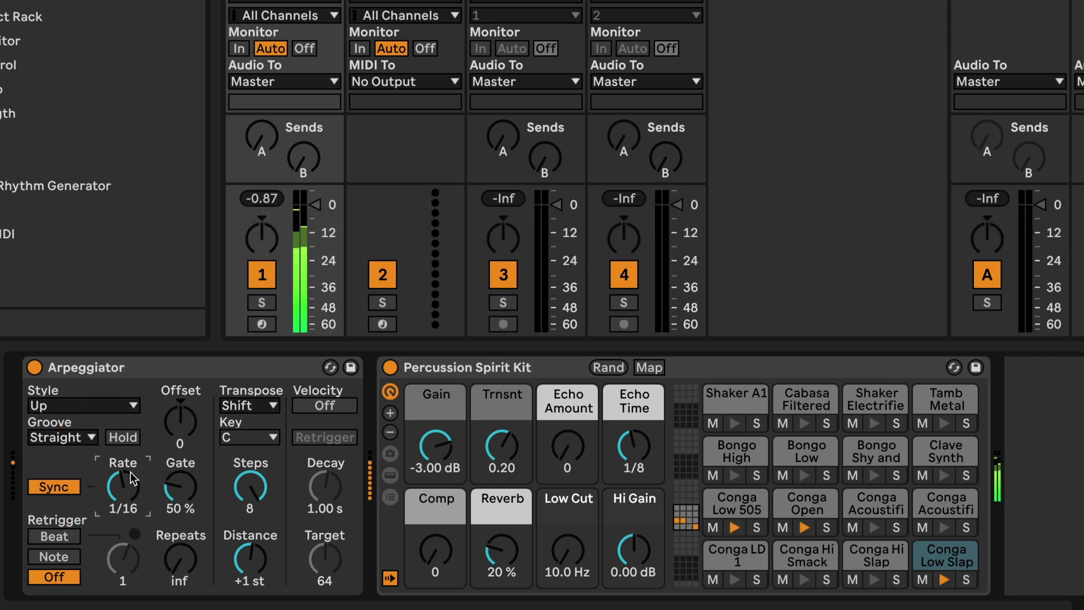
click(54, 405)
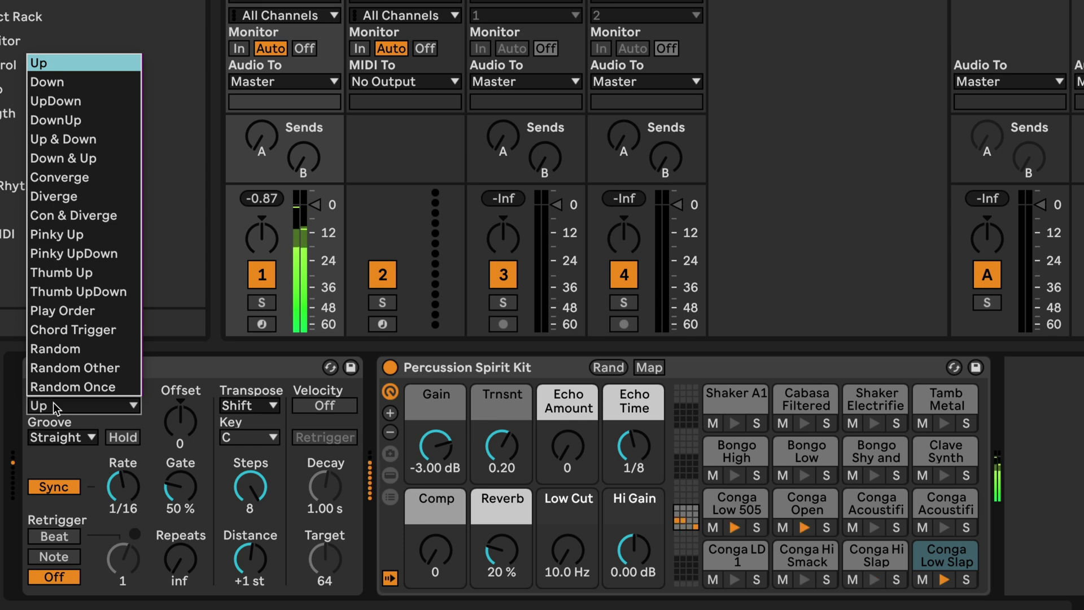
click(79, 215)
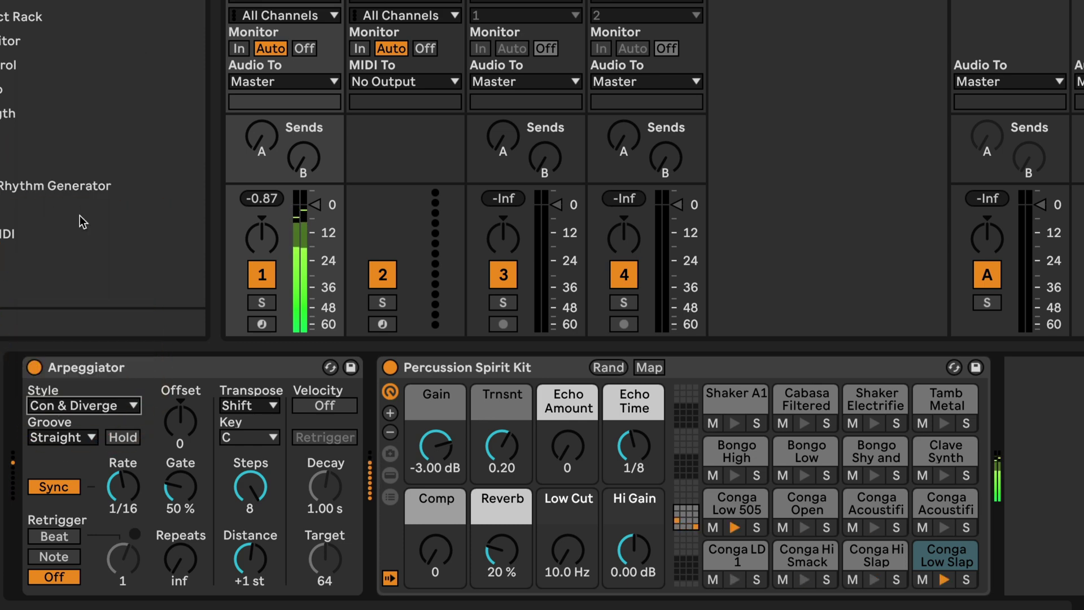
click(59, 402)
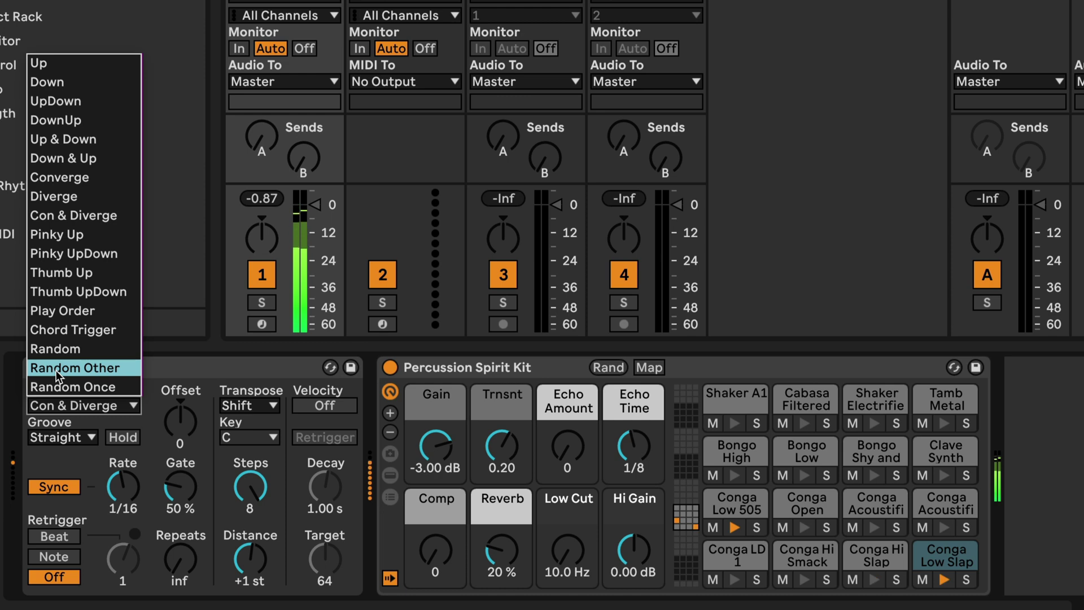
click(57, 371)
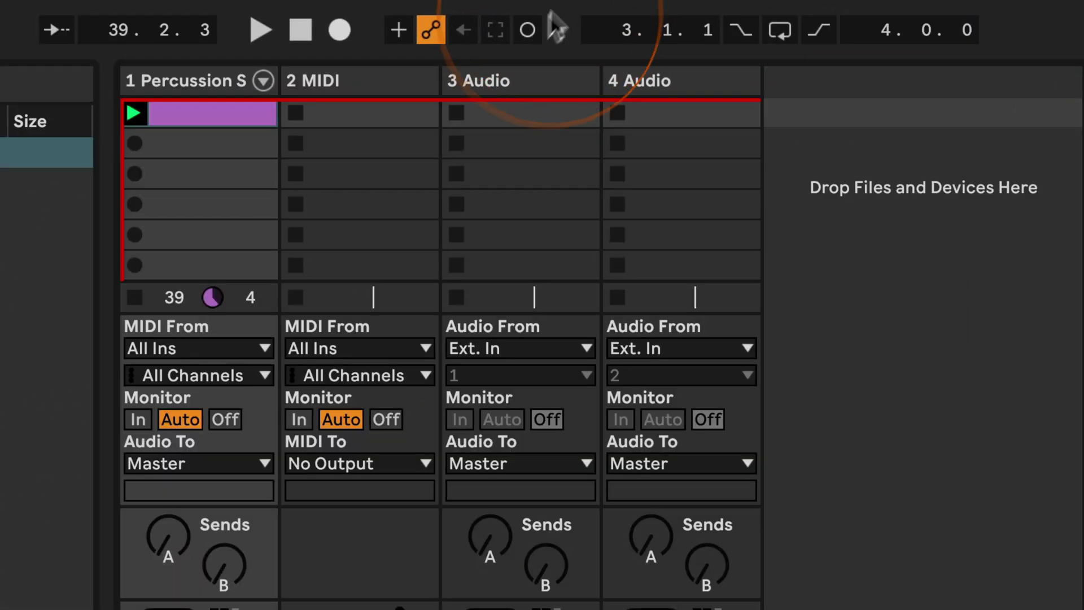
Audition the clip with automated Arpeggiator Rate and Distance, stop playback and set the Arpeggiator's Retrigger mode to Beat
key(space)
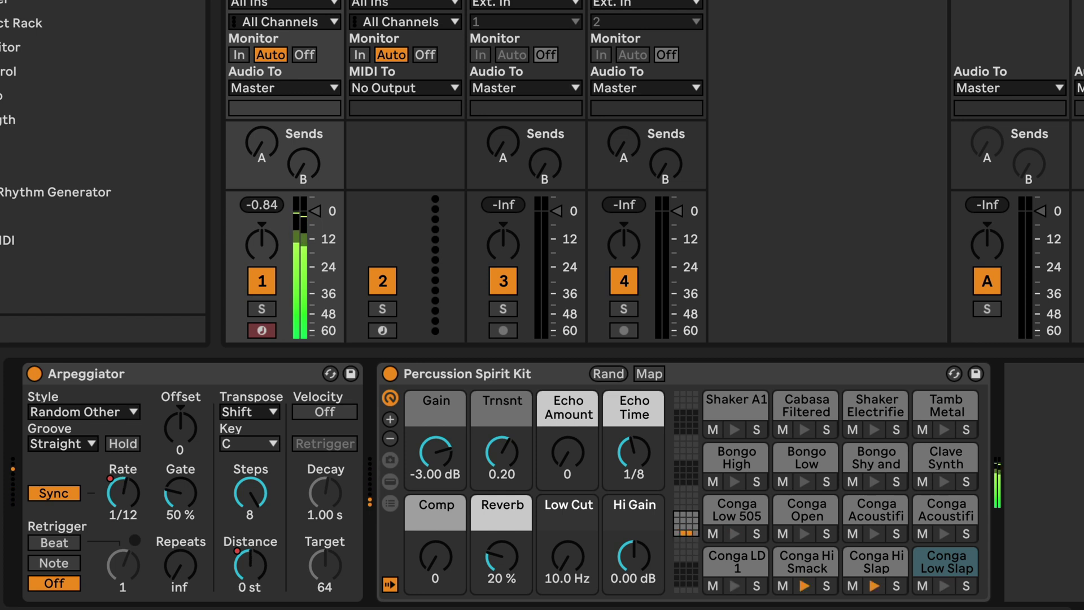
key(space)
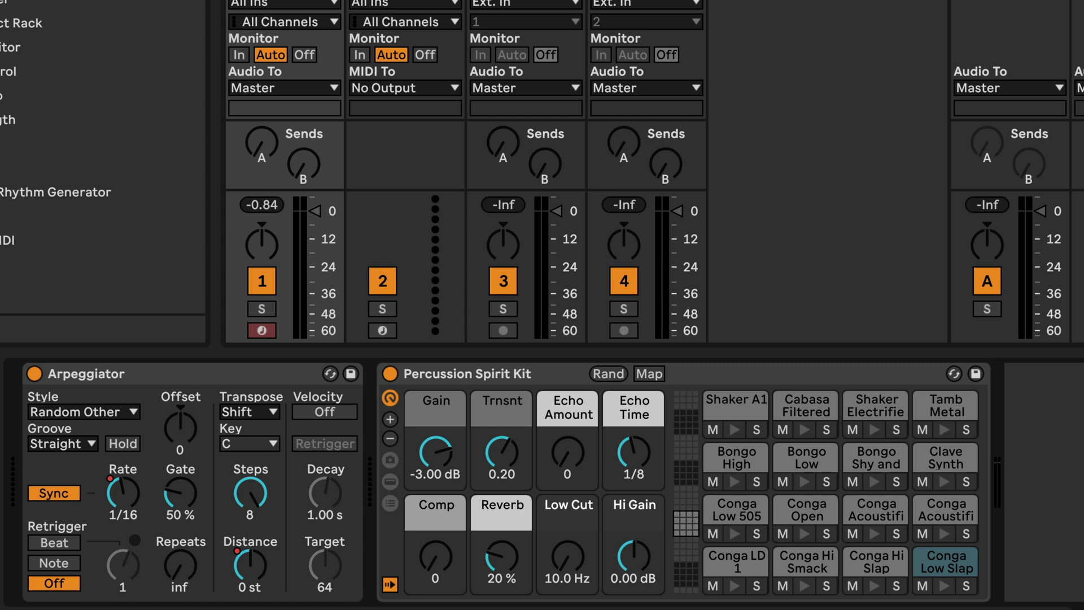
click(53, 541)
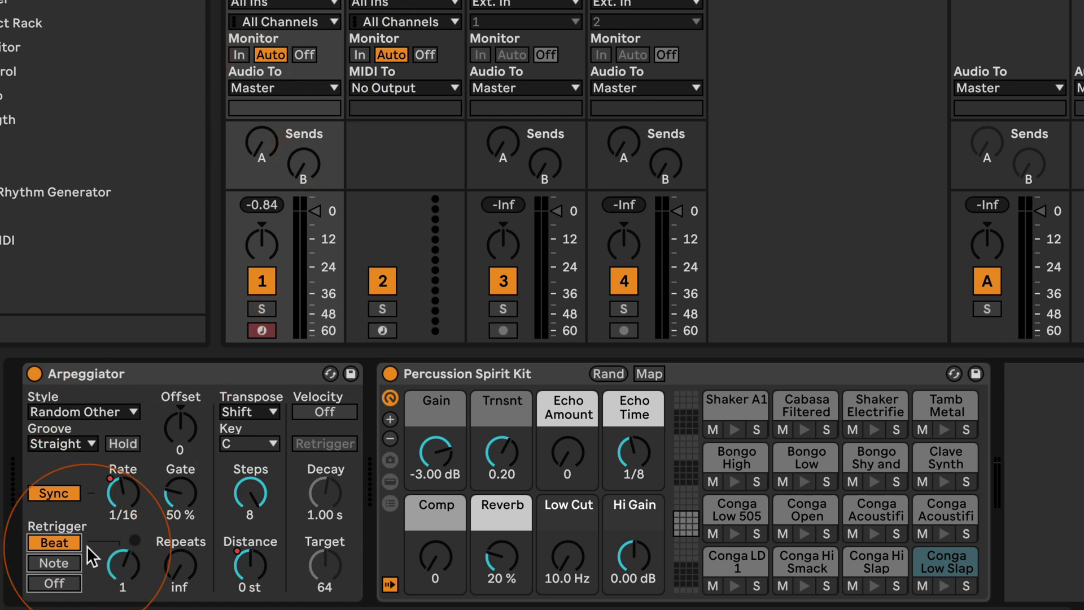
click(118, 564)
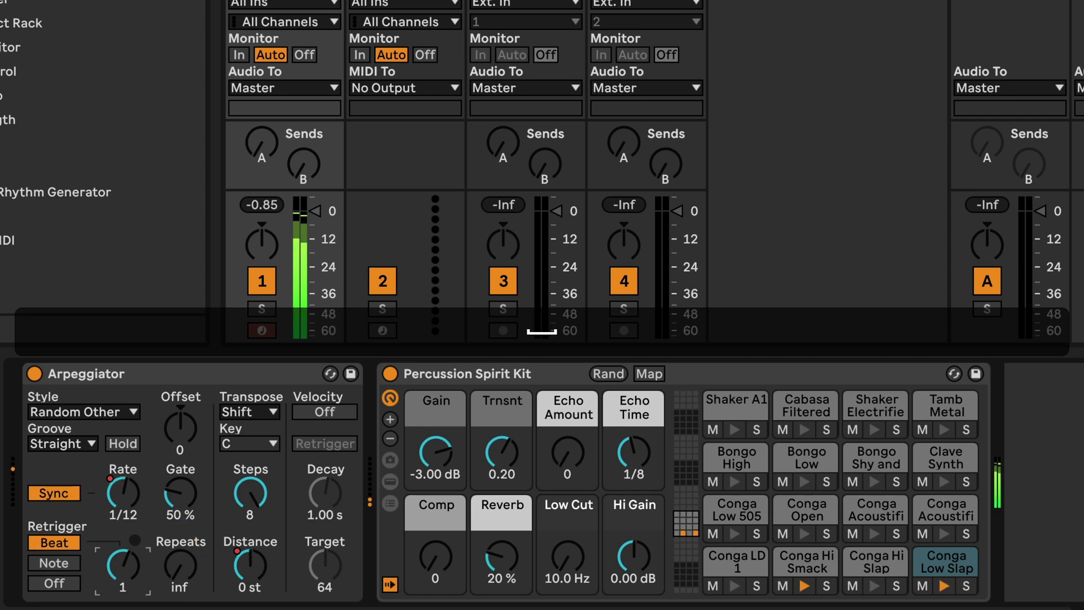